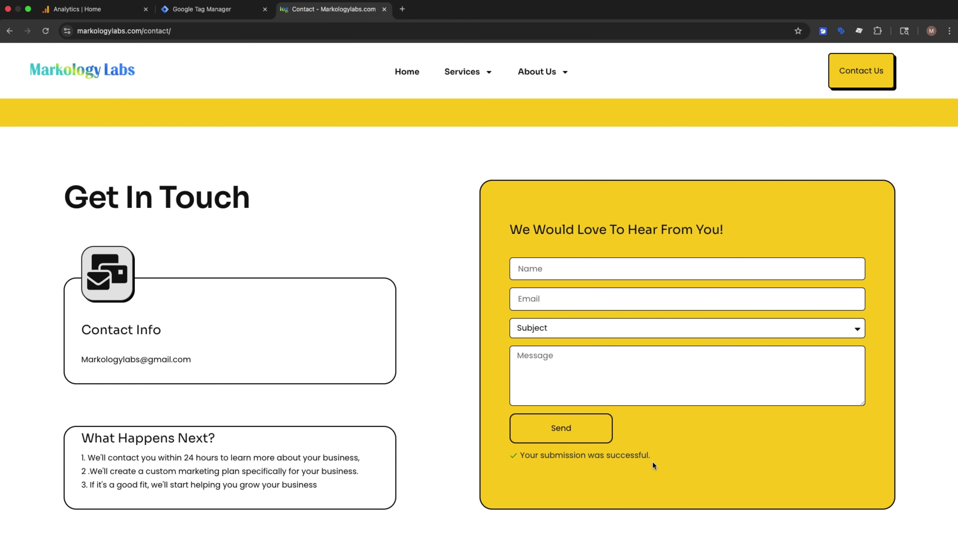
- Switch to Google Tag Manager and review which built-in variables are enabled in the workspace
left_click_drag(657, 458, 519, 446)
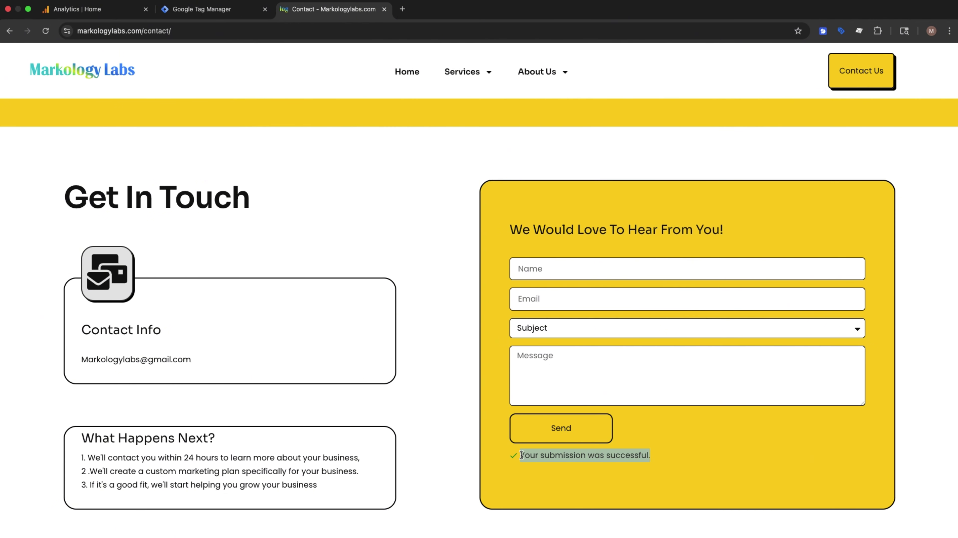
left_click(239, 13)
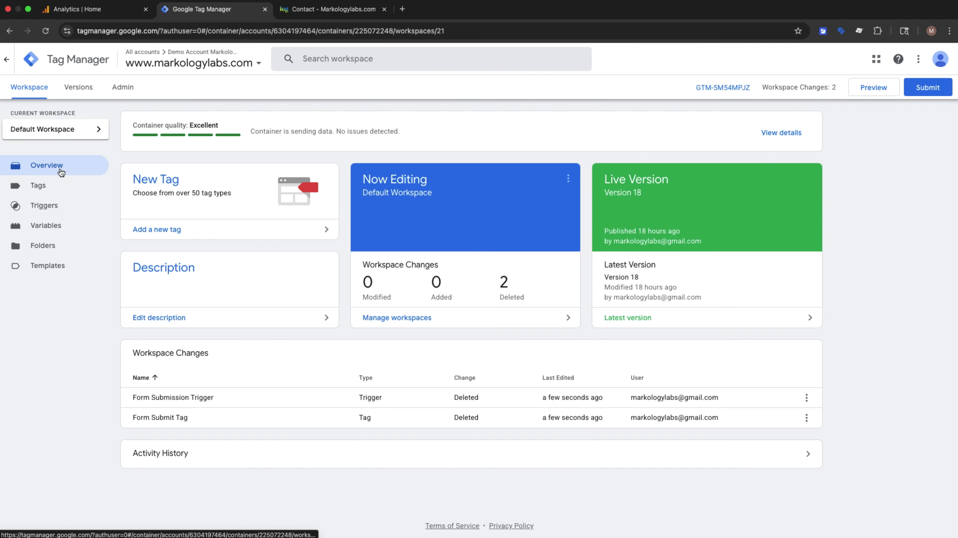
left_click(47, 226)
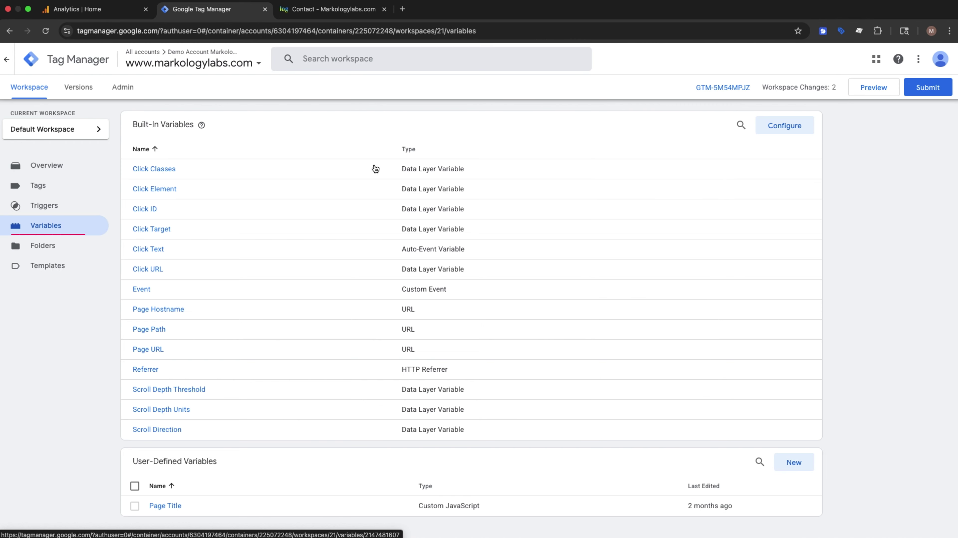
left_click(786, 125)
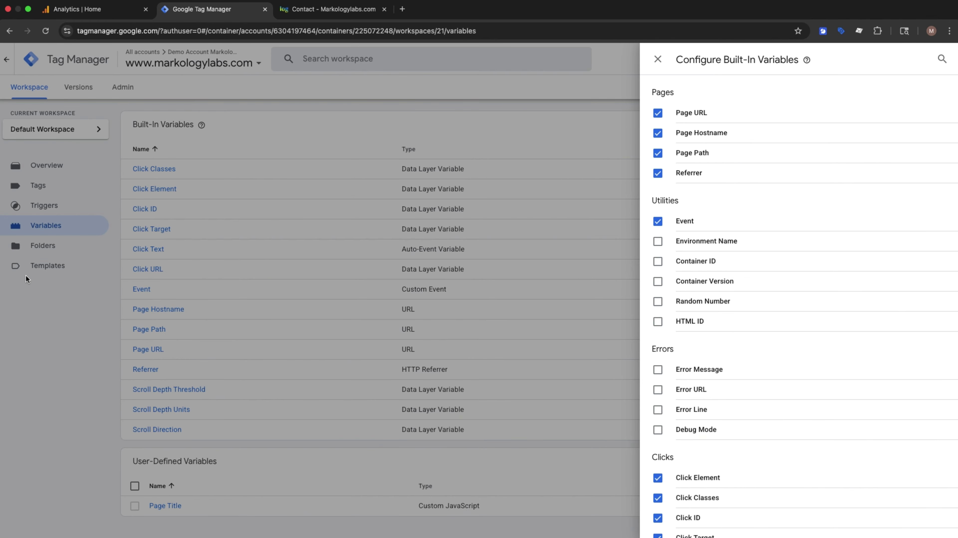
left_click(92, 287)
- Create a new trigger in the workspace and name it Form_Submit_Trigger
left_click(61, 211)
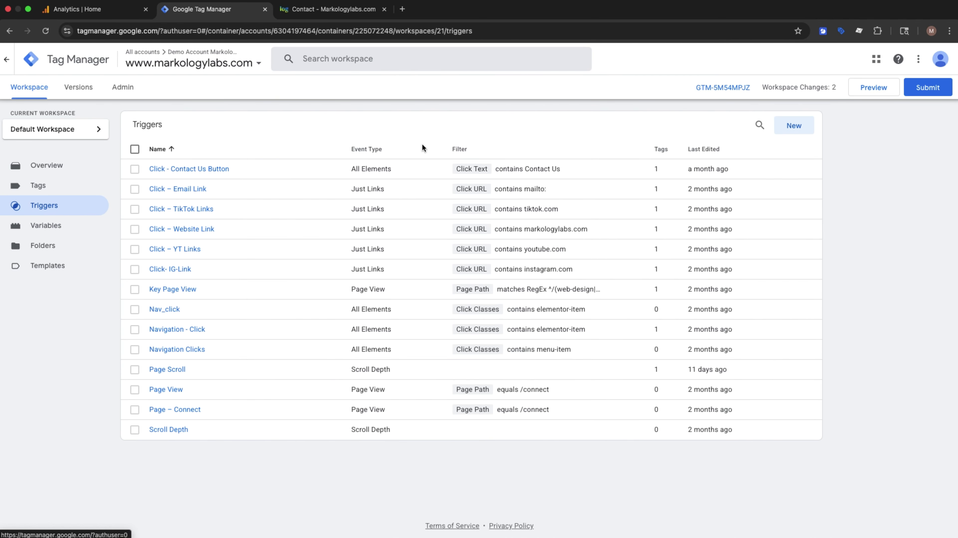
left_click(793, 126)
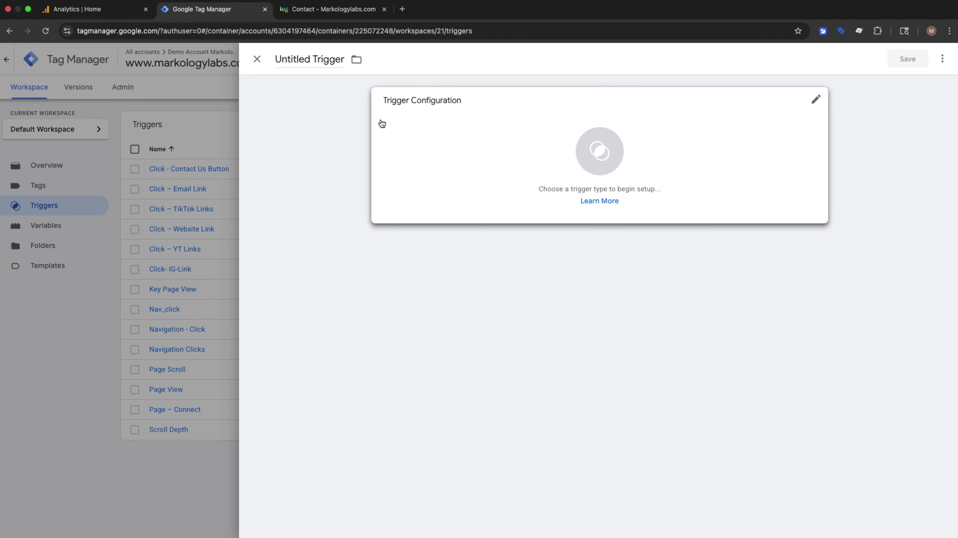
left_click(321, 62)
type("Form_")
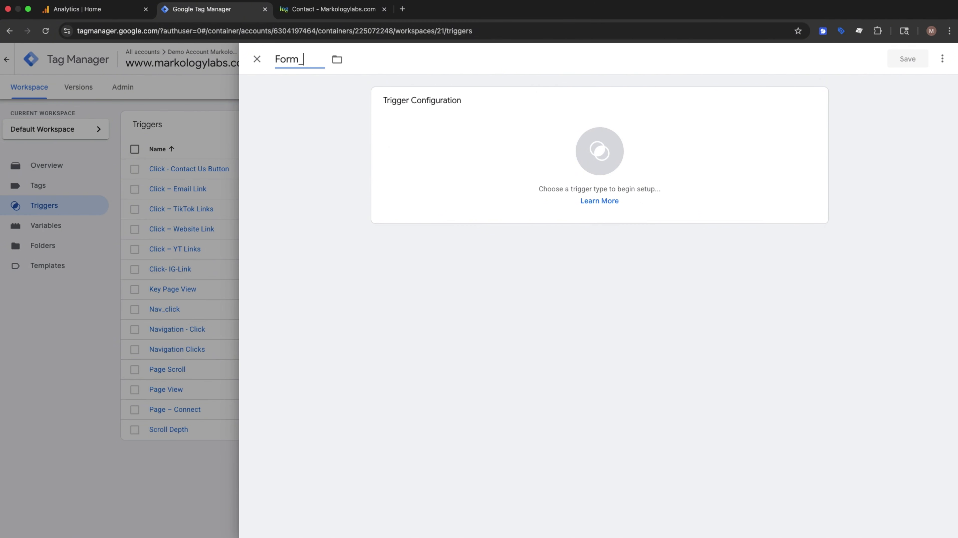
type("Submit_Trigger")
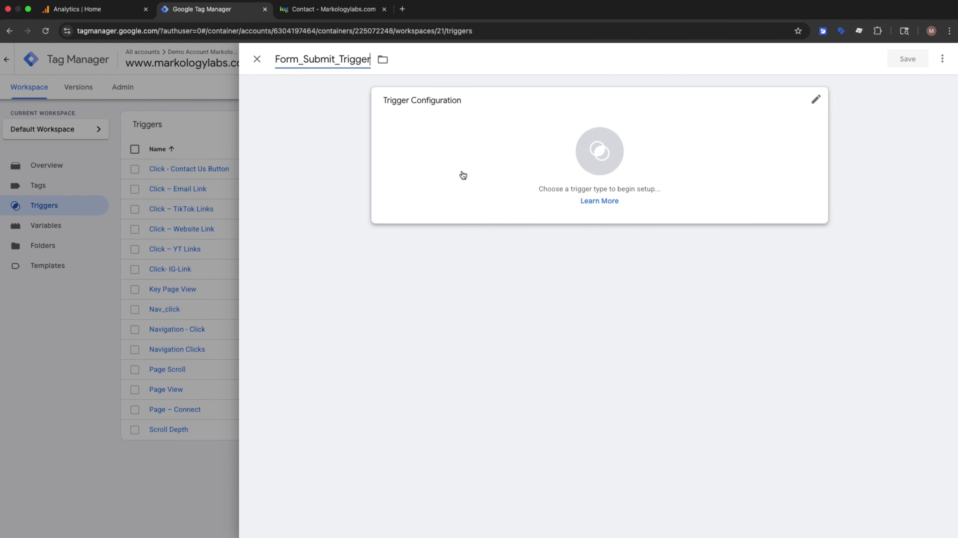
- Set the trigger type to Element Visibility with CSS Selector as the selection method
left_click(493, 172)
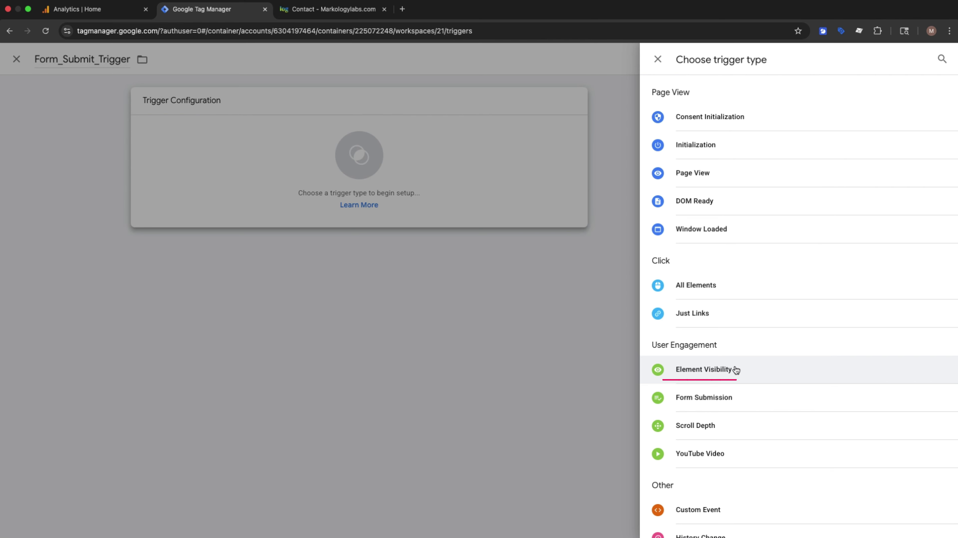
left_click(703, 369)
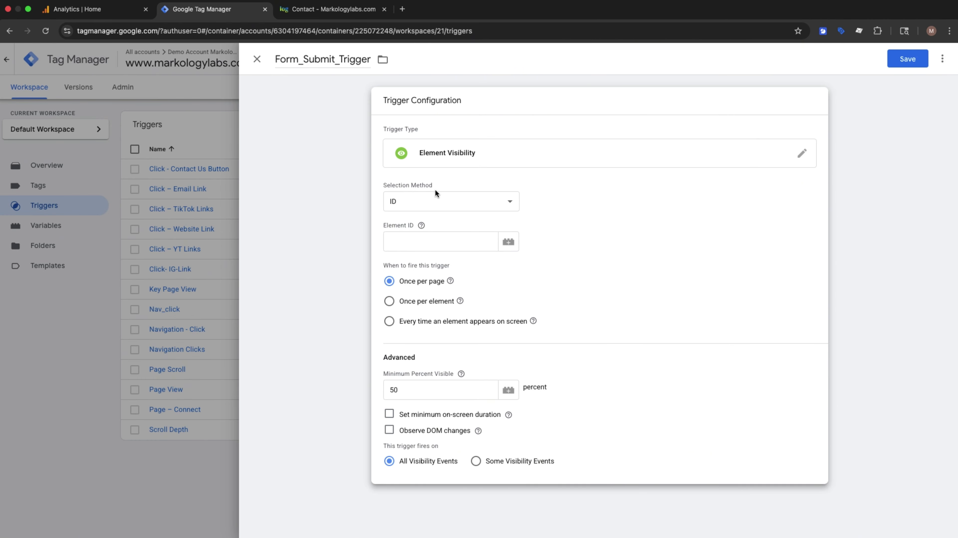
left_click(437, 200)
left_click(447, 212)
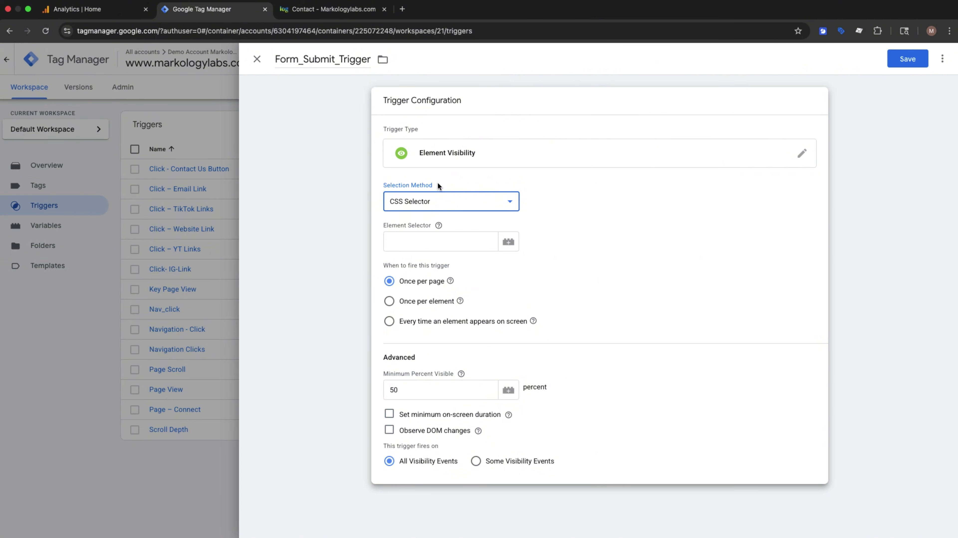
left_click_drag(437, 183, 413, 183)
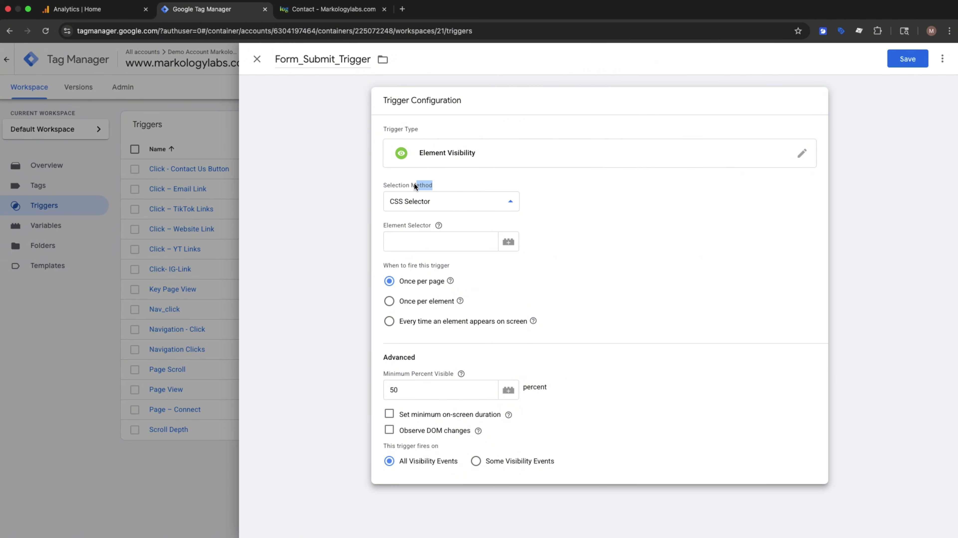
- Switch to the website's contact page and inspect the form's success message to examine its CSS classes in the page code
left_click(356, 9)
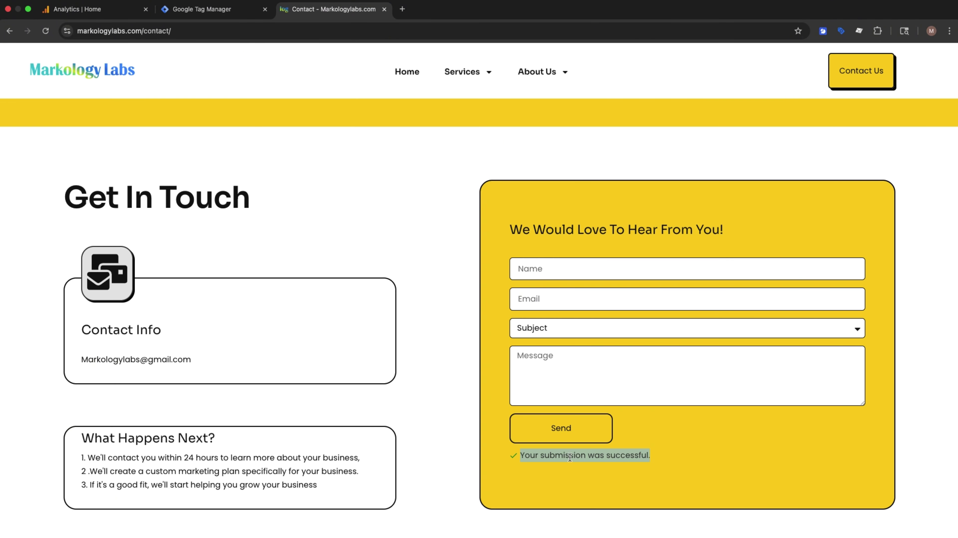
left_click(568, 467)
right_click(556, 483)
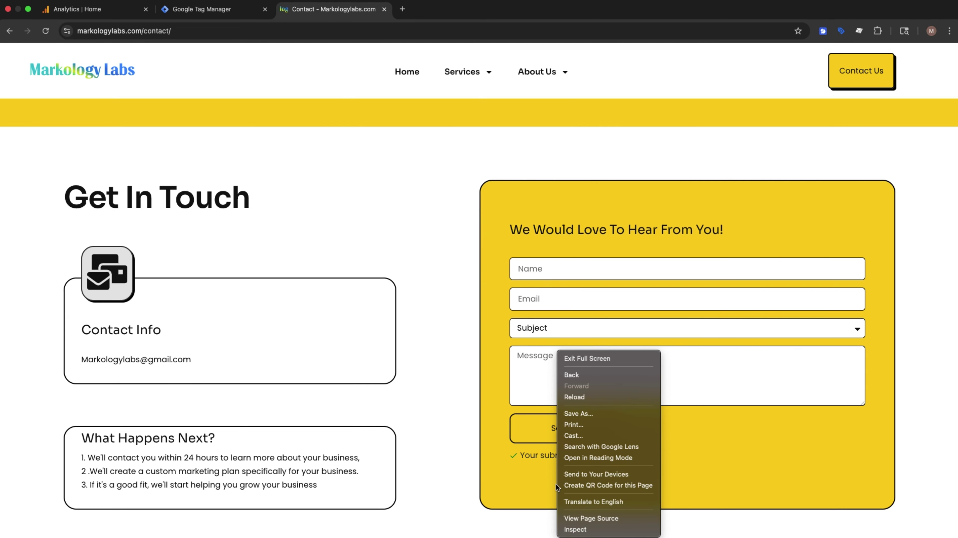
left_click(582, 525)
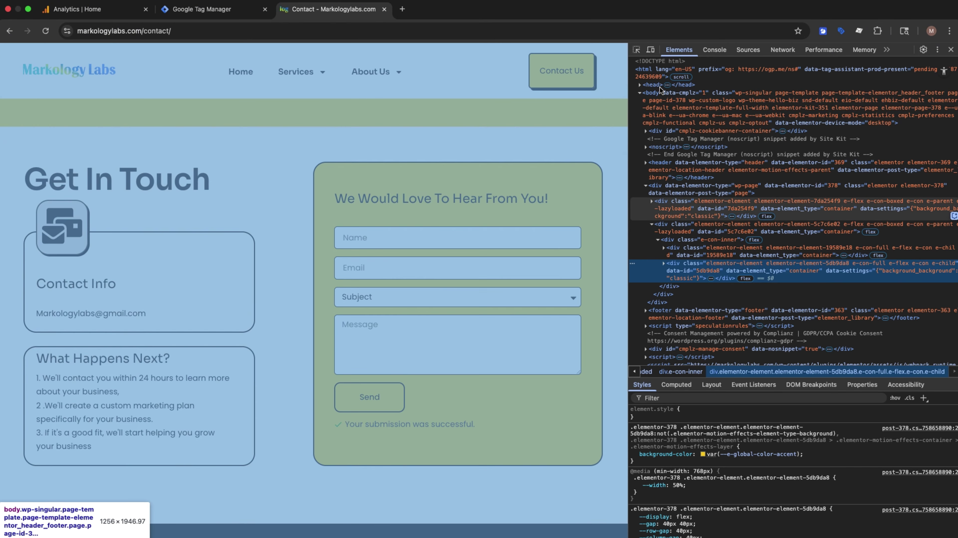
left_click(636, 49)
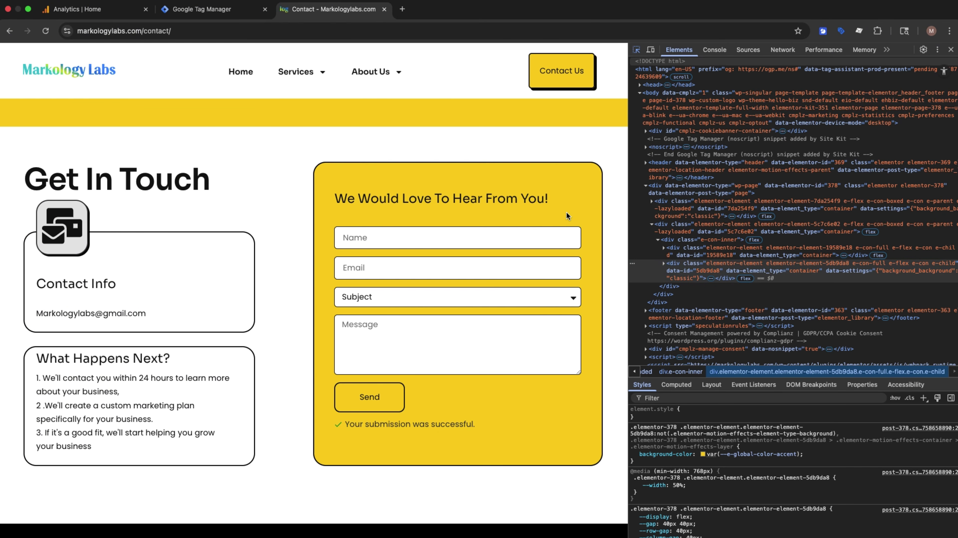
left_click(462, 420)
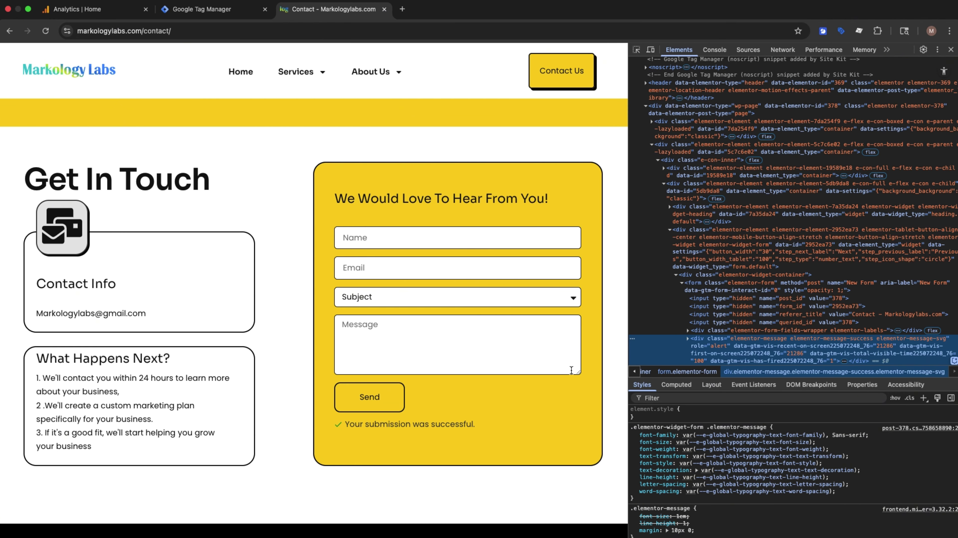
scroll(733, 312, "down", 5)
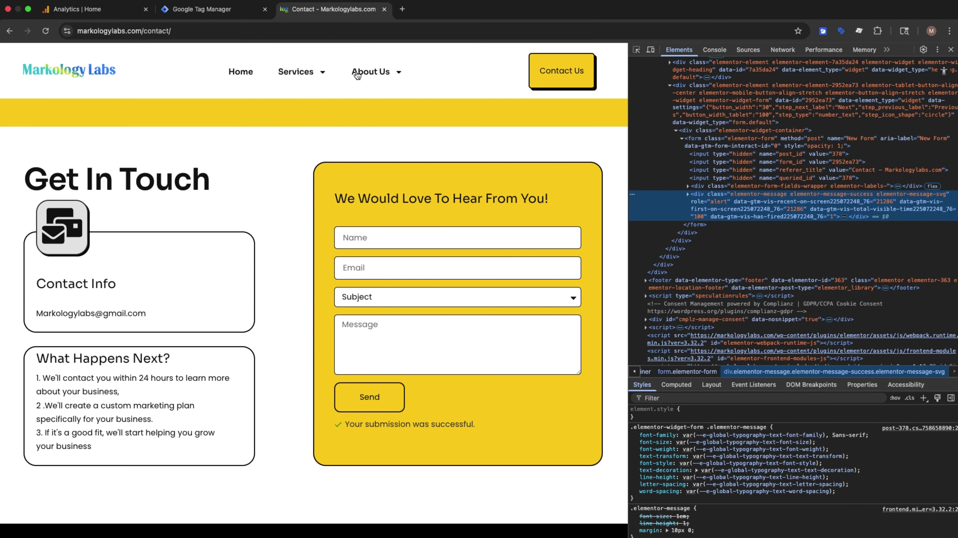
- Back in Google Tag Manager, set the trigger's element selector to .elementor-message-success
left_click(211, 9)
left_click(456, 245)
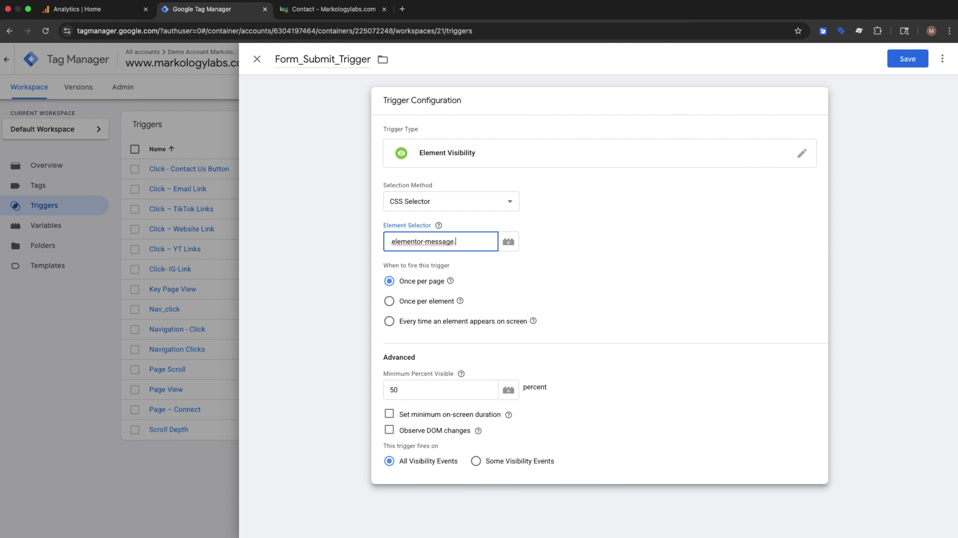
key("BackSpace")
type("-success")
- Enable Observe DOM changes for Form_Submit_Trigger and save the trigger
left_click(389, 430)
scroll(727, 341, "down", 1)
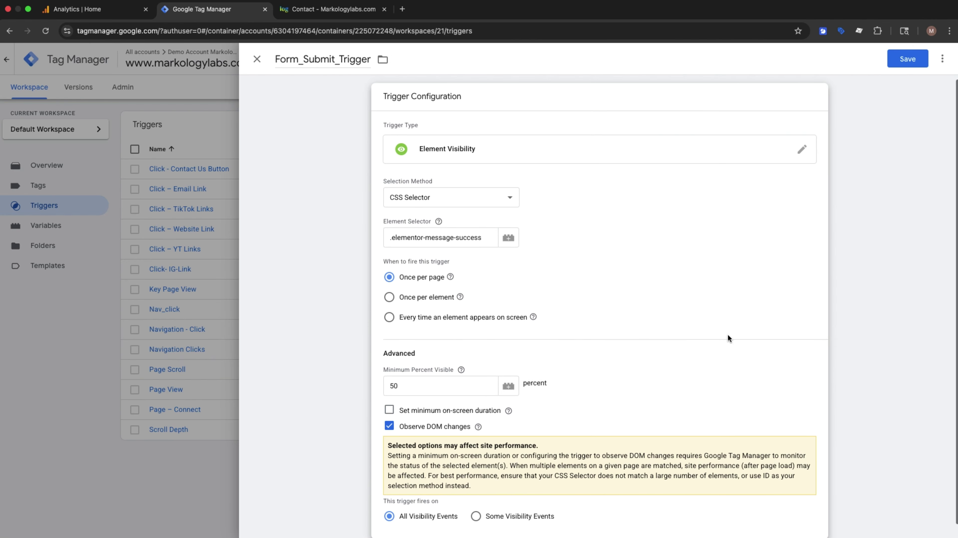
left_click(900, 56)
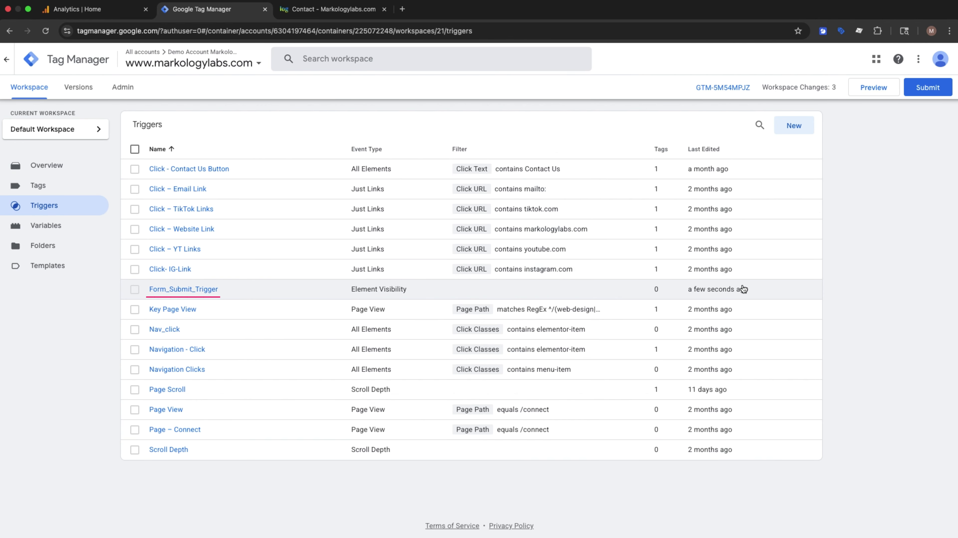
left_click_drag(752, 289, 683, 289)
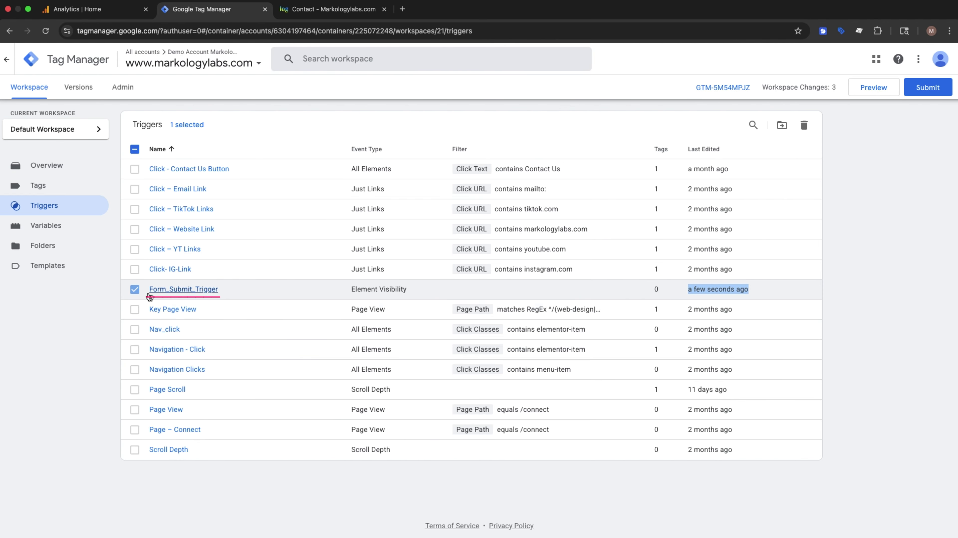
- Create a new tag in the workspace and name it Form_Submit_Tag
left_click(59, 192)
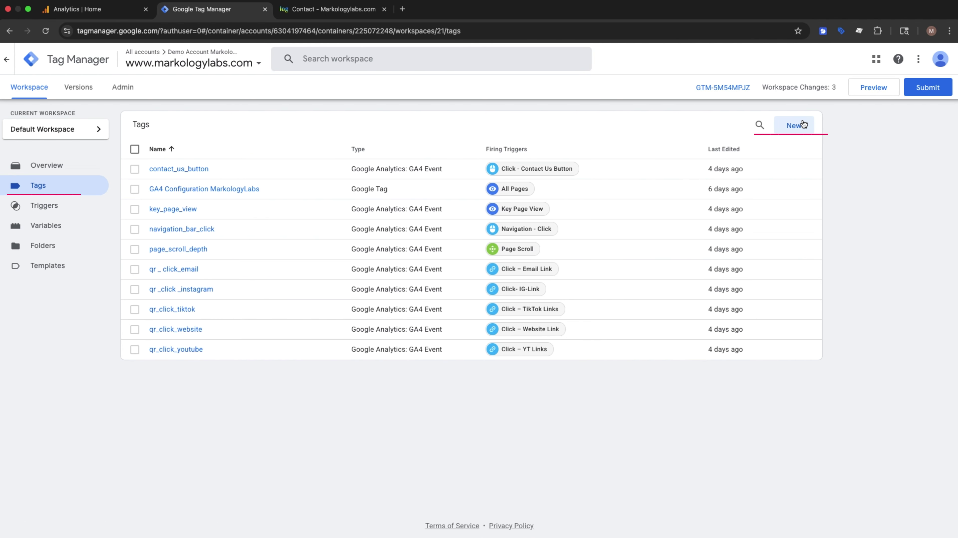
left_click(796, 125)
left_click(305, 61)
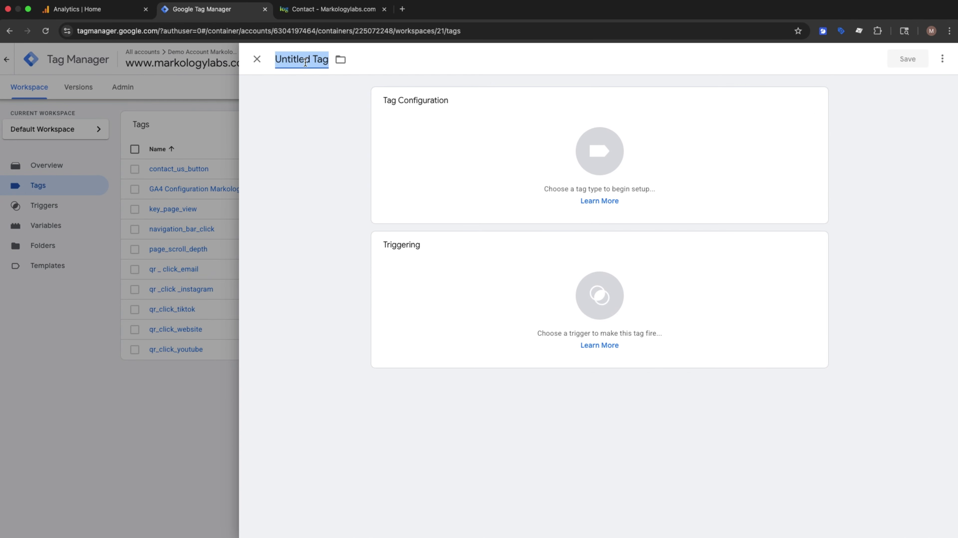
type("Form_Submit_Tag")
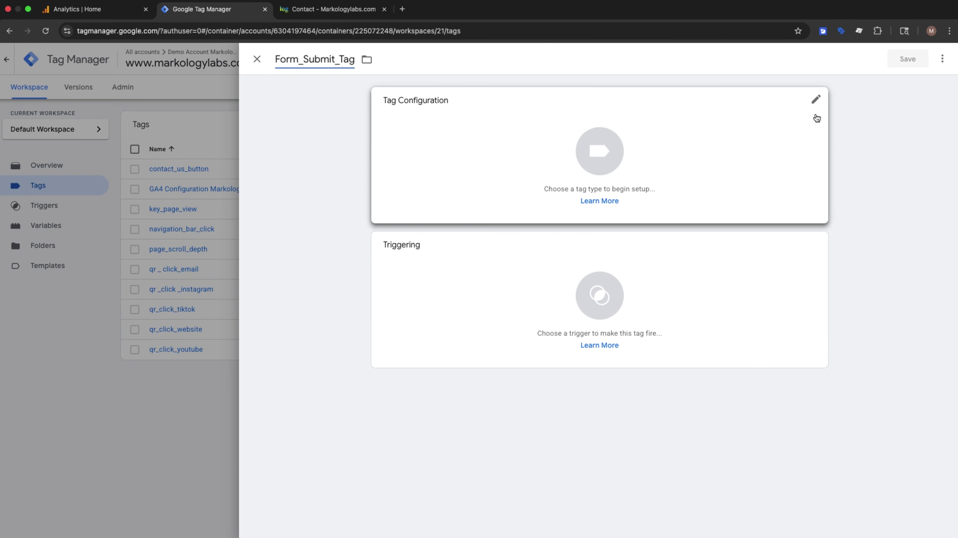
- Set the tag type to Google Analytics: GA4 Event
left_click(816, 104)
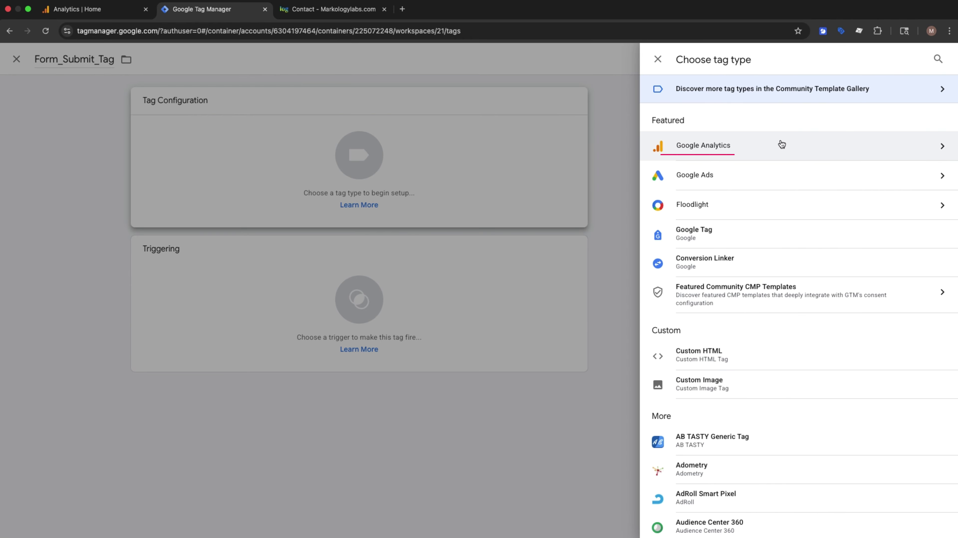
left_click(880, 147)
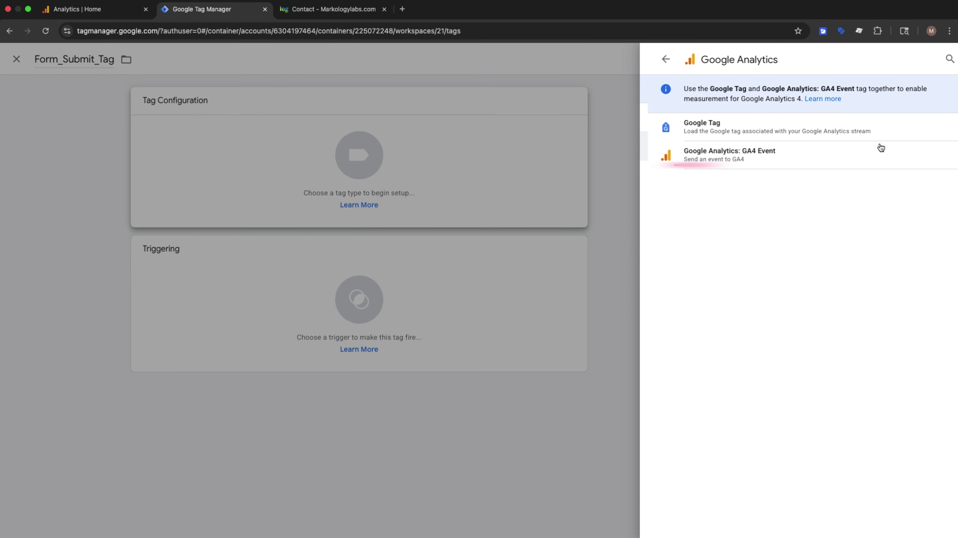
left_click(834, 151)
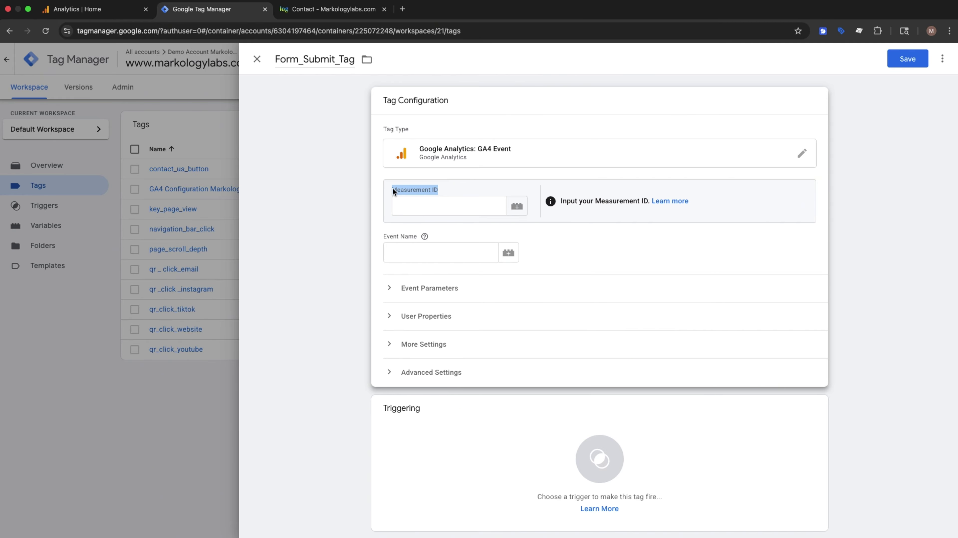
- Switch to Google Analytics, copy the Measurement ID from the Markology Labs web data stream, and return to the home page
left_click(77, 9)
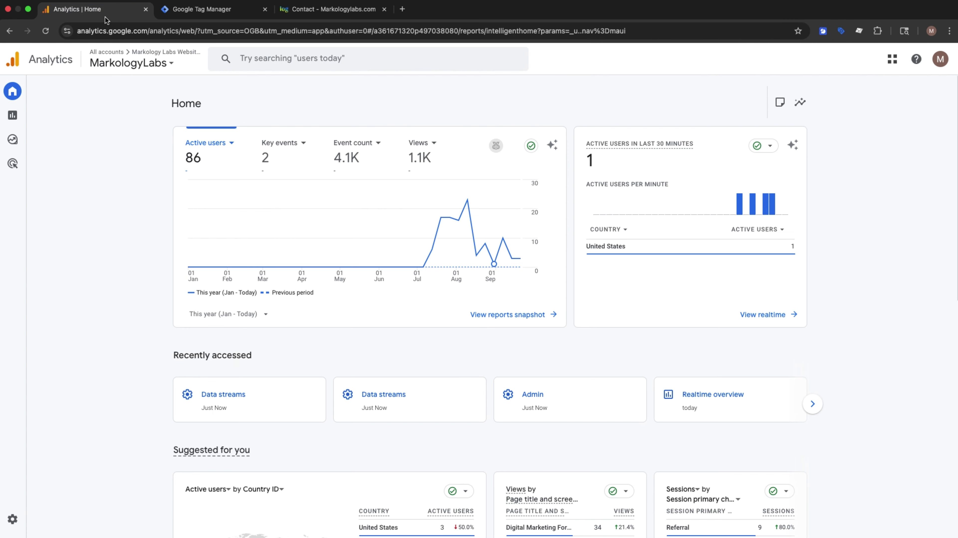
left_click(39, 519)
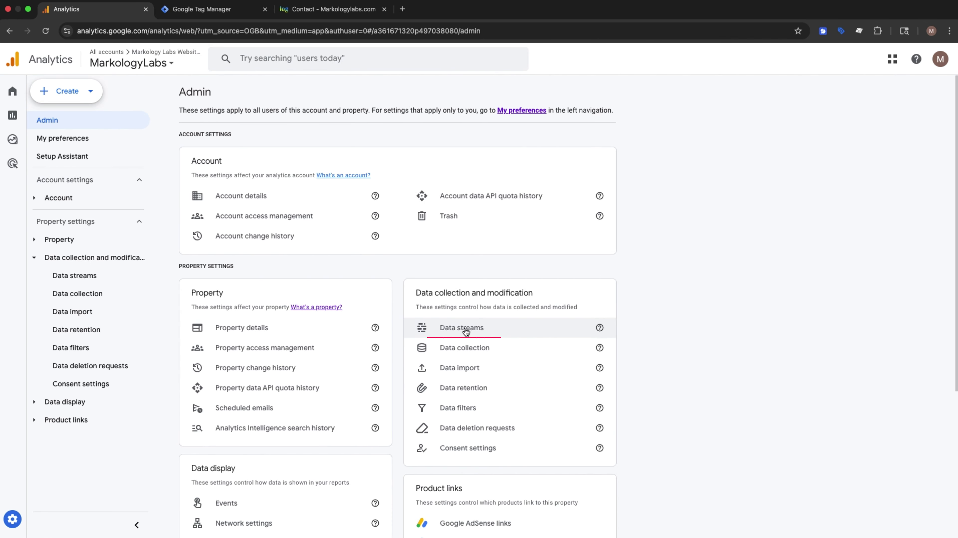
left_click(465, 328)
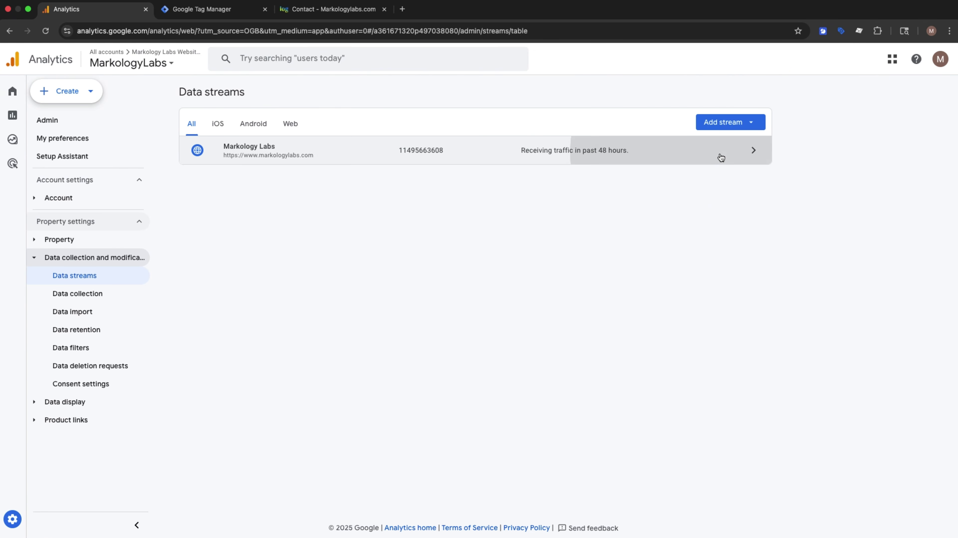
left_click(721, 158)
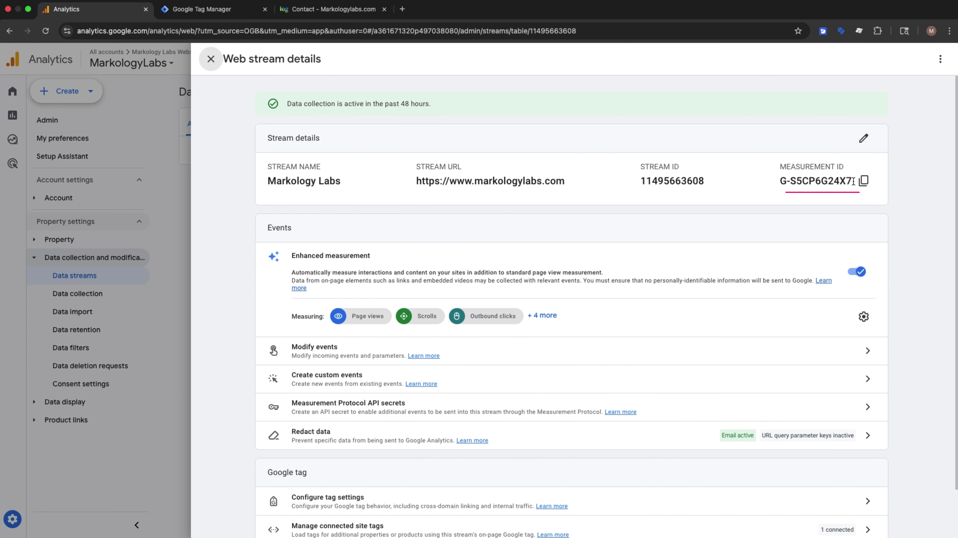
left_click_drag(850, 168, 789, 167)
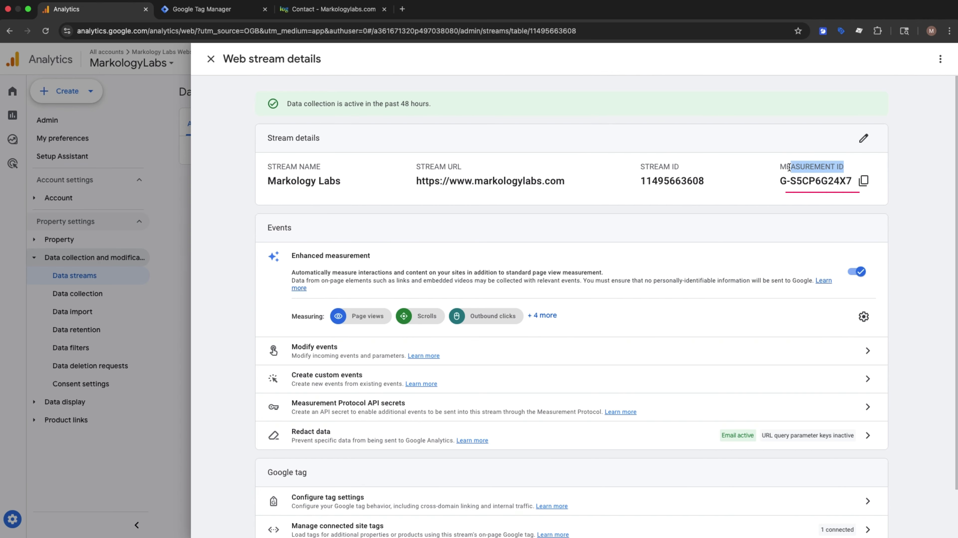
left_click(863, 180)
left_click(210, 60)
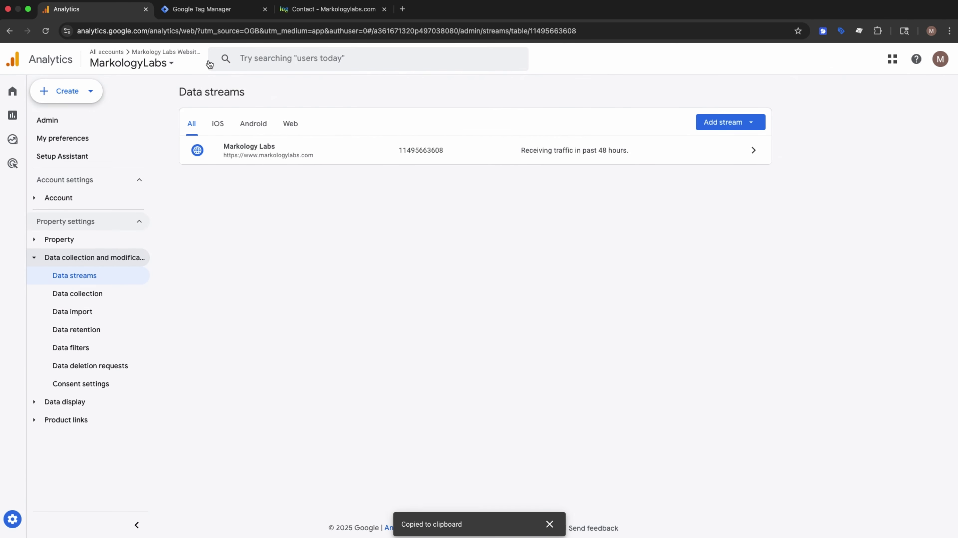
left_click(18, 93)
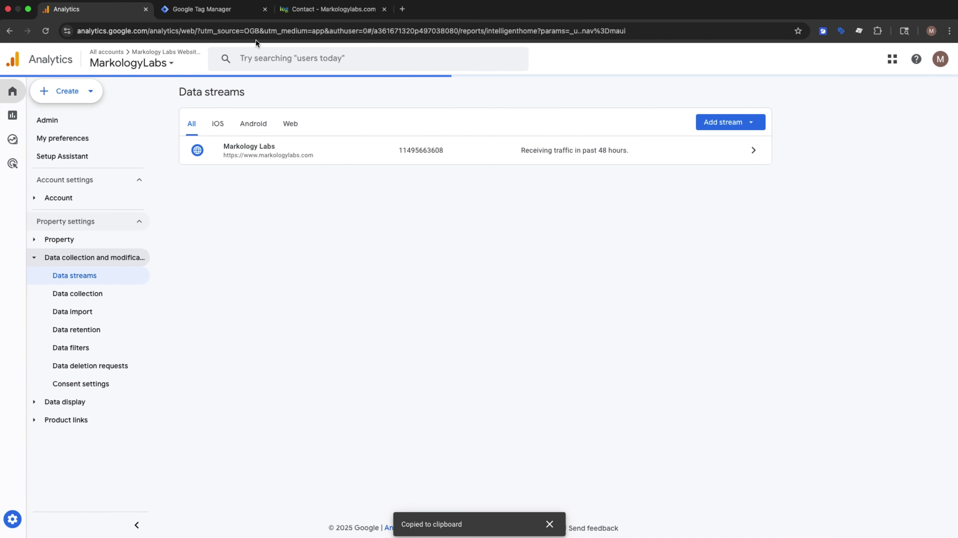
- Switch to Google Tag Manager, paste the copied Measurement ID into Form_Submit_Tag and set its event name to Form_Submit
left_click(247, 14)
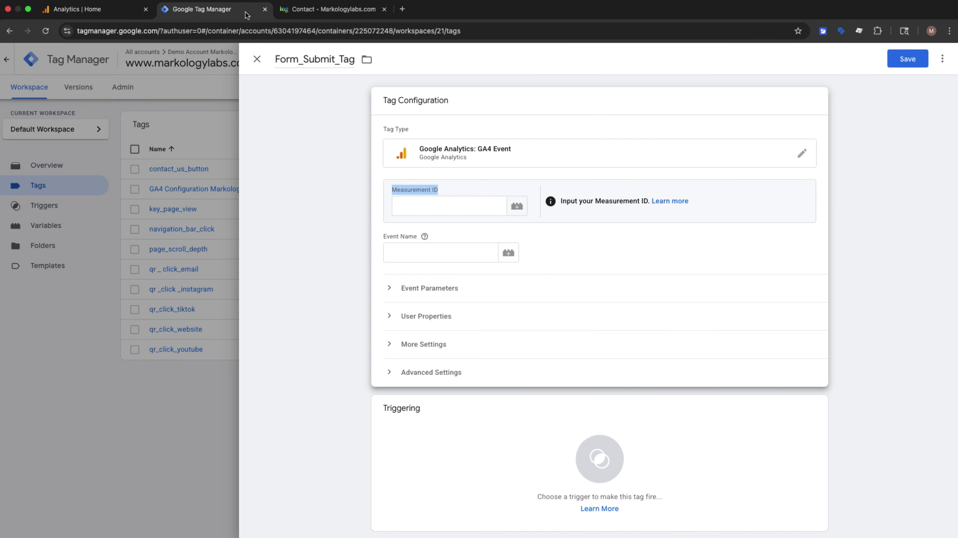
left_click(432, 200)
key("super+v")
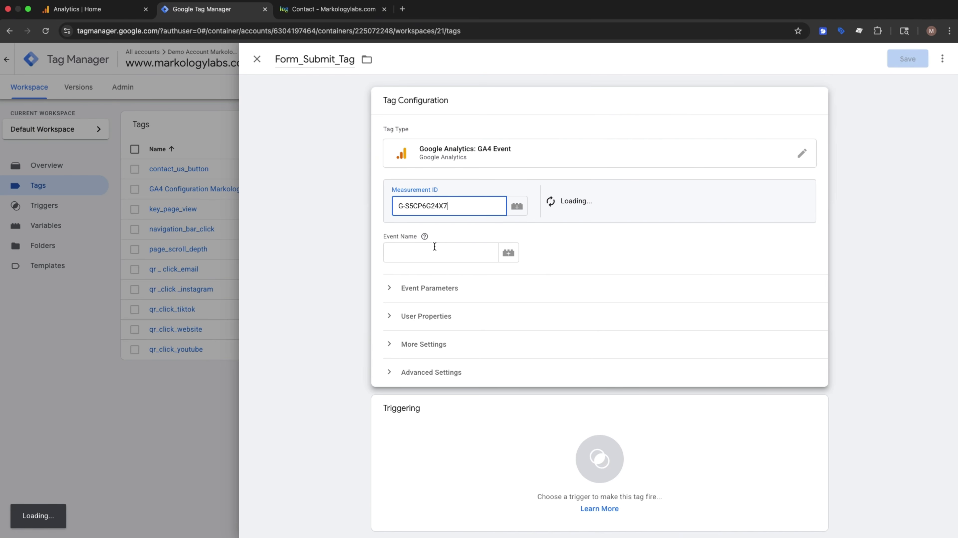
left_click(432, 250)
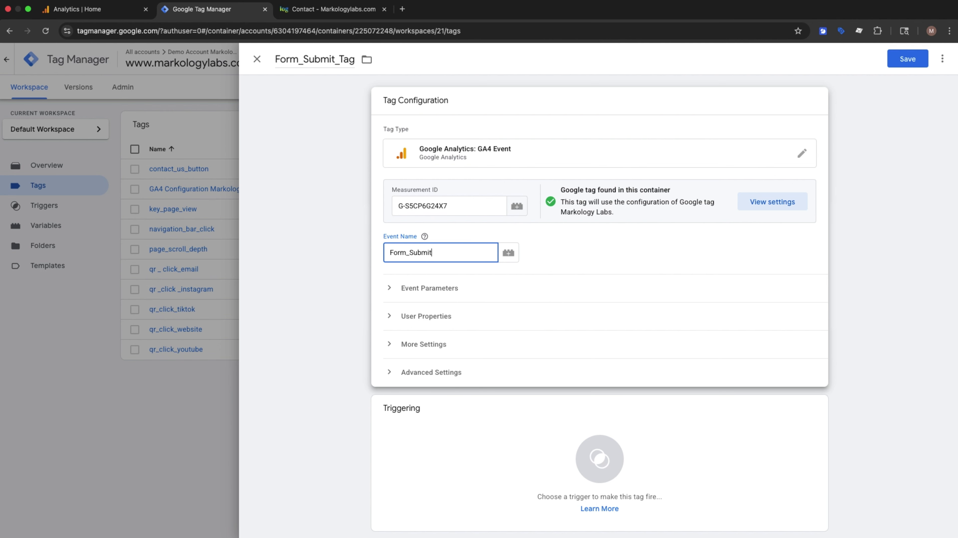
- Add two event parameters to the tag: Form_page with the value {{Page Path}} and Form_success with the value True
left_click(485, 296)
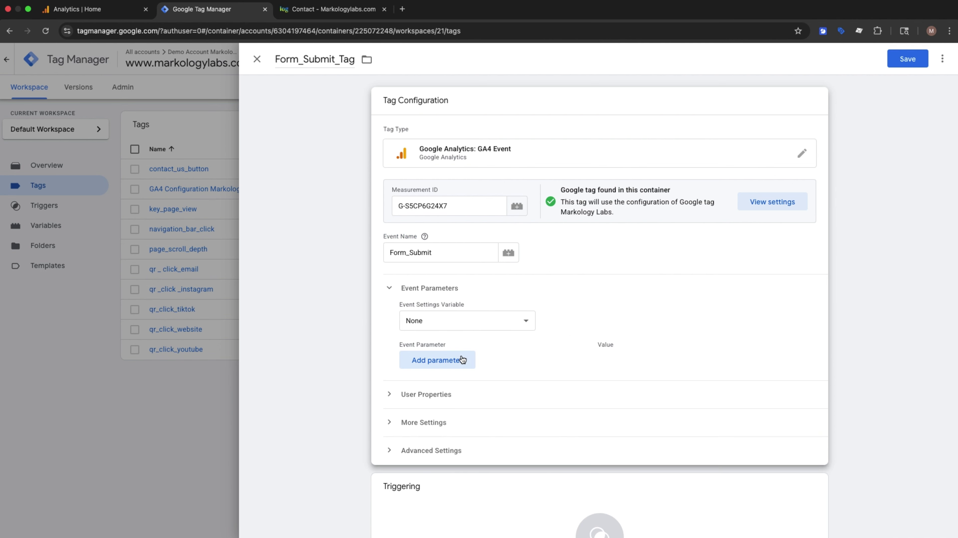
left_click(462, 360)
left_click(461, 393)
left_click(463, 367)
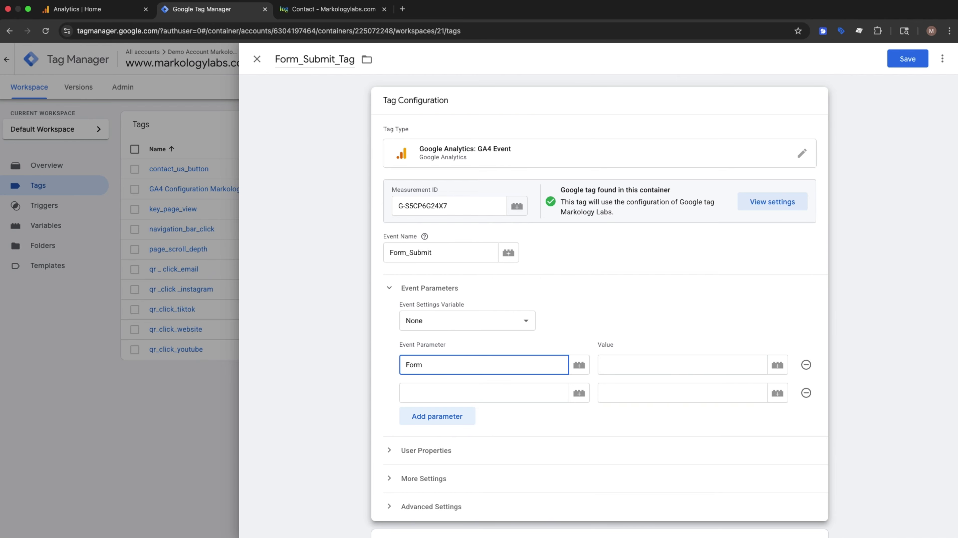
left_click(777, 364)
left_click(367, 271)
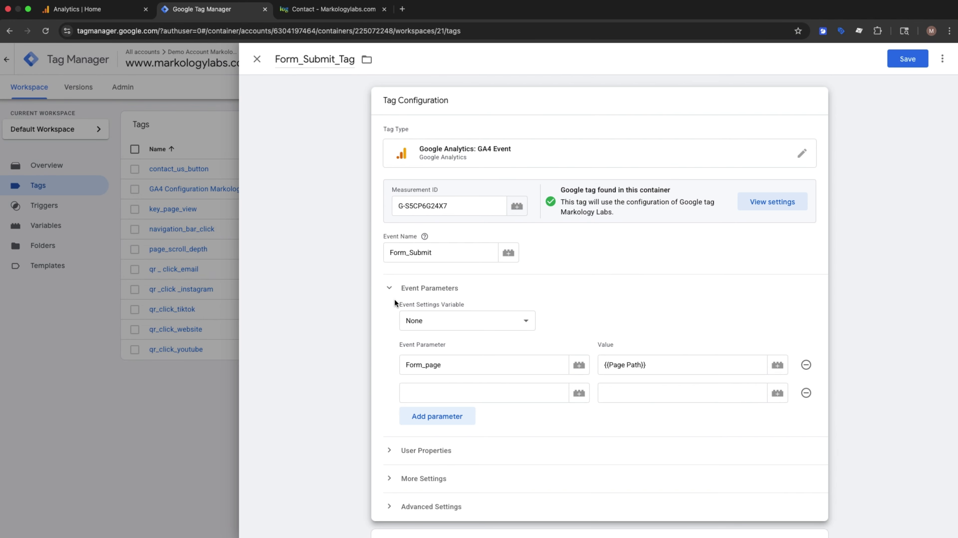
left_click(449, 392)
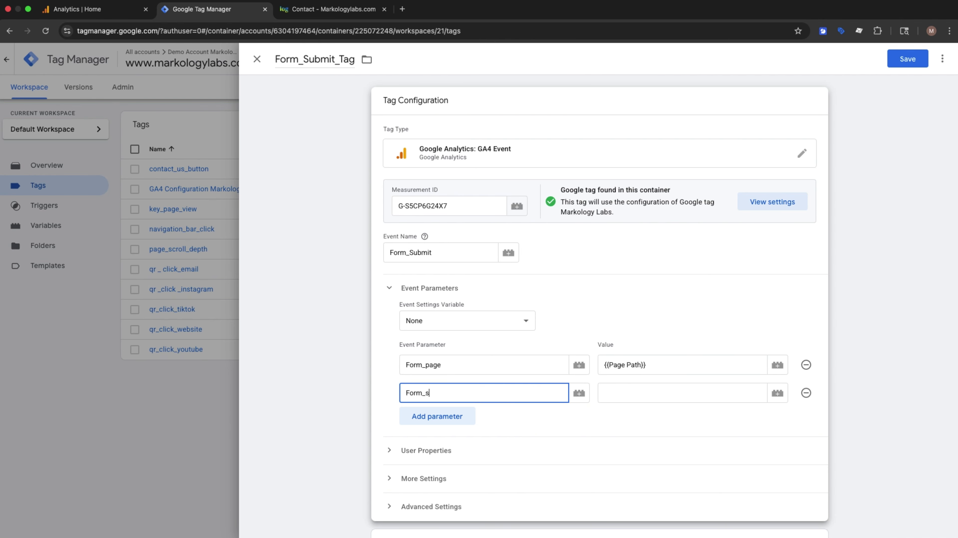
left_click(654, 401)
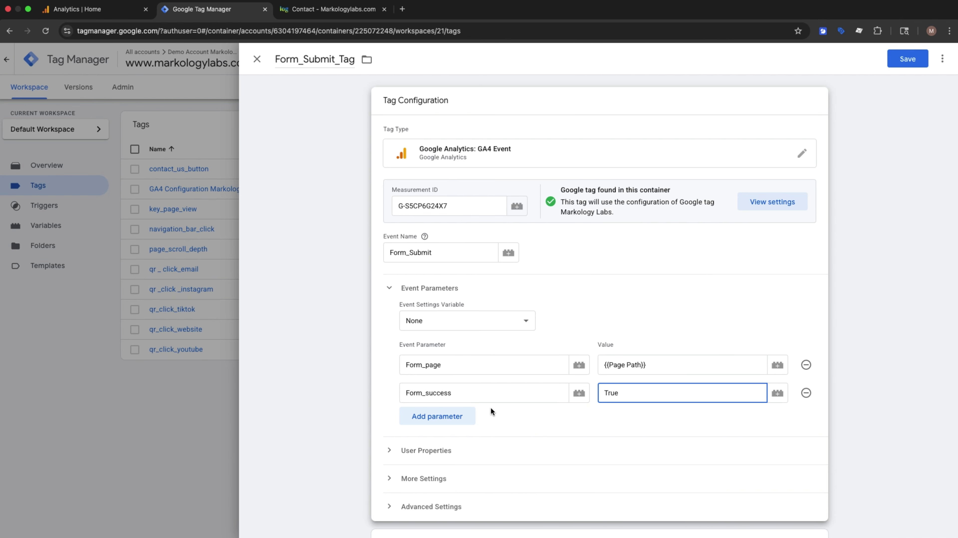
- Assign Form_Submit_Trigger as the firing trigger of Form_Submit_Tag and save the tag
scroll(473, 462, "down", 5)
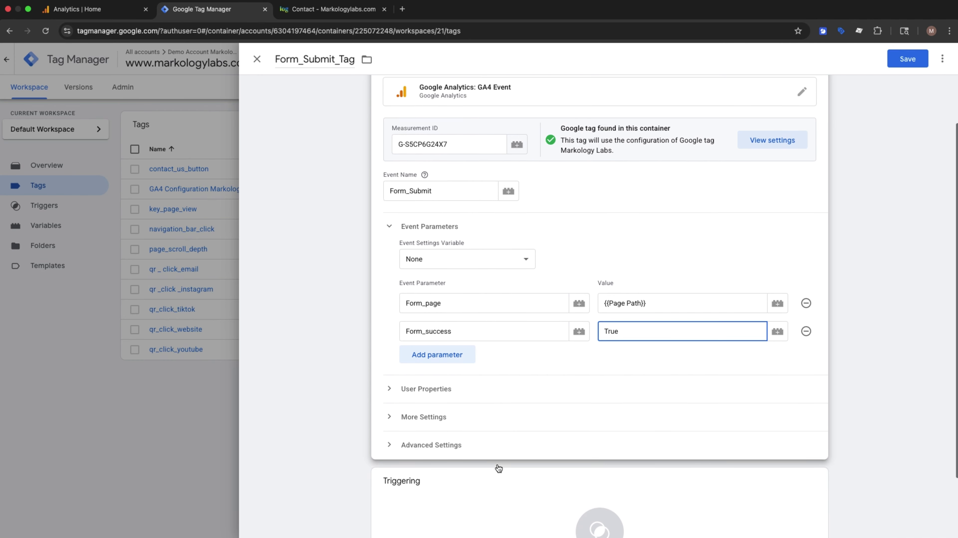
scroll(498, 468, "down", 2)
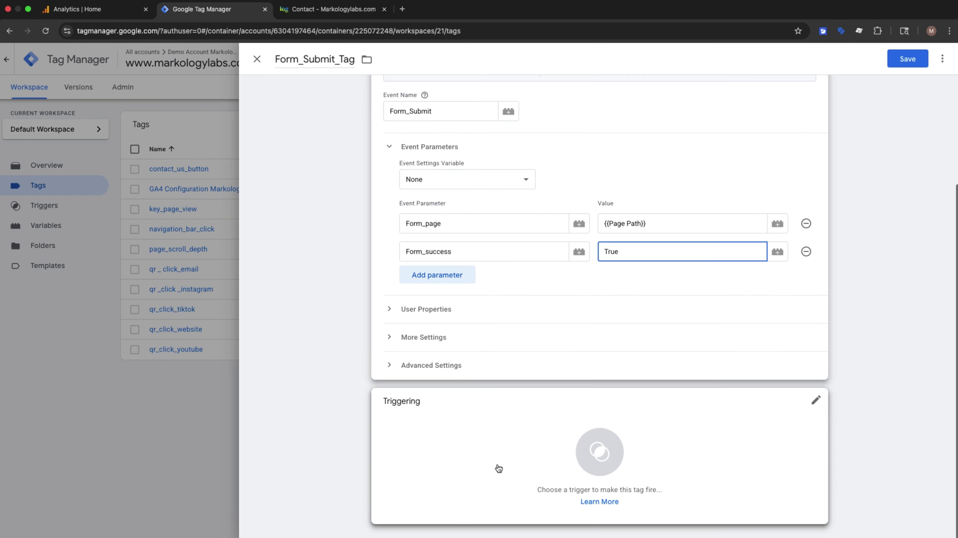
left_click(814, 401)
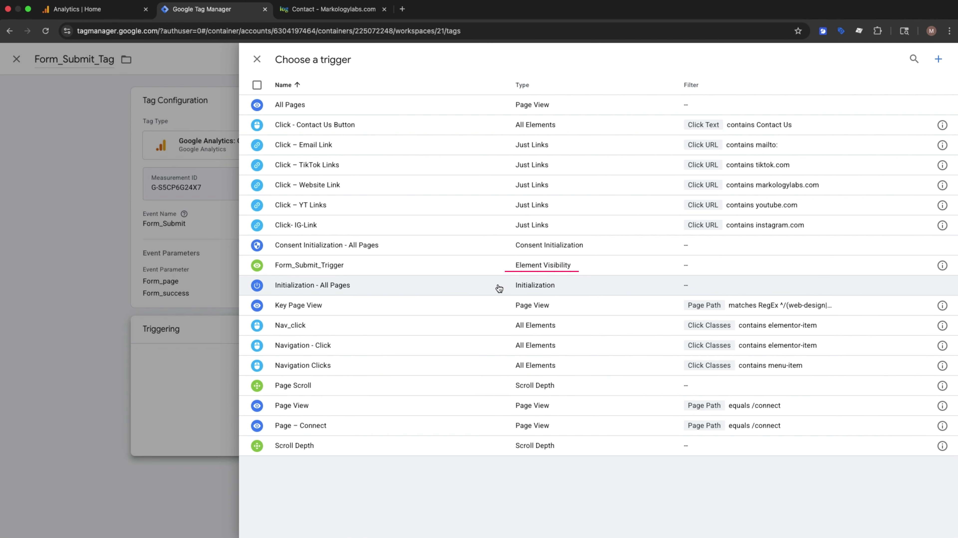
left_click(529, 264)
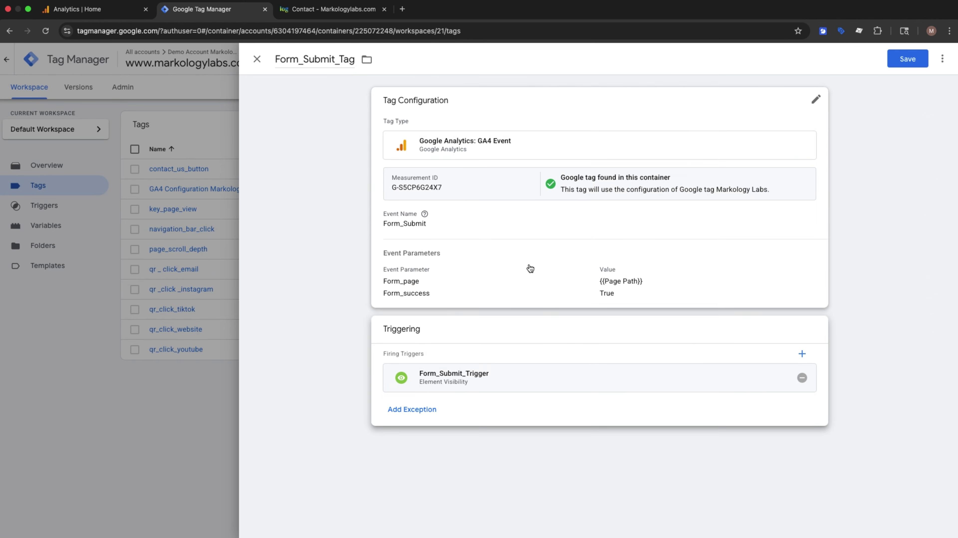
left_click(906, 60)
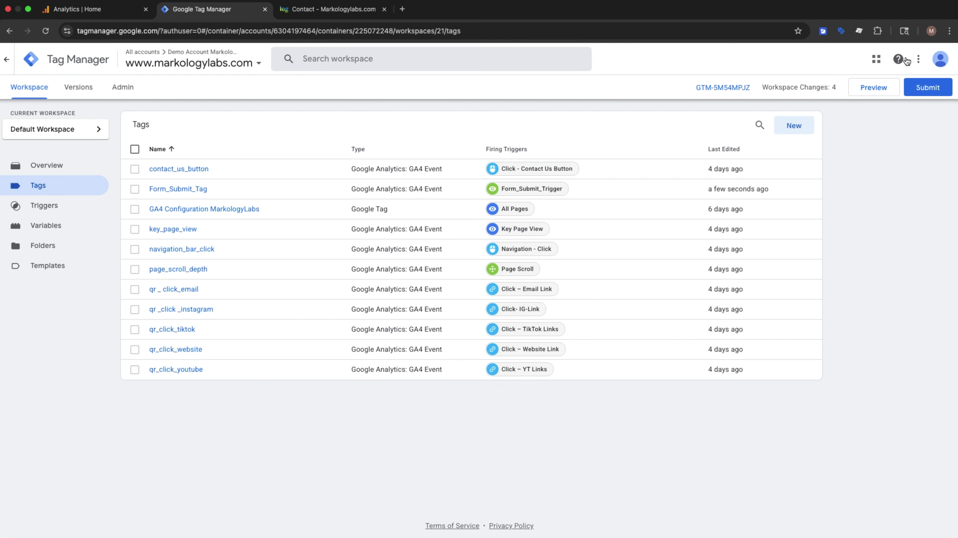
left_click(777, 193)
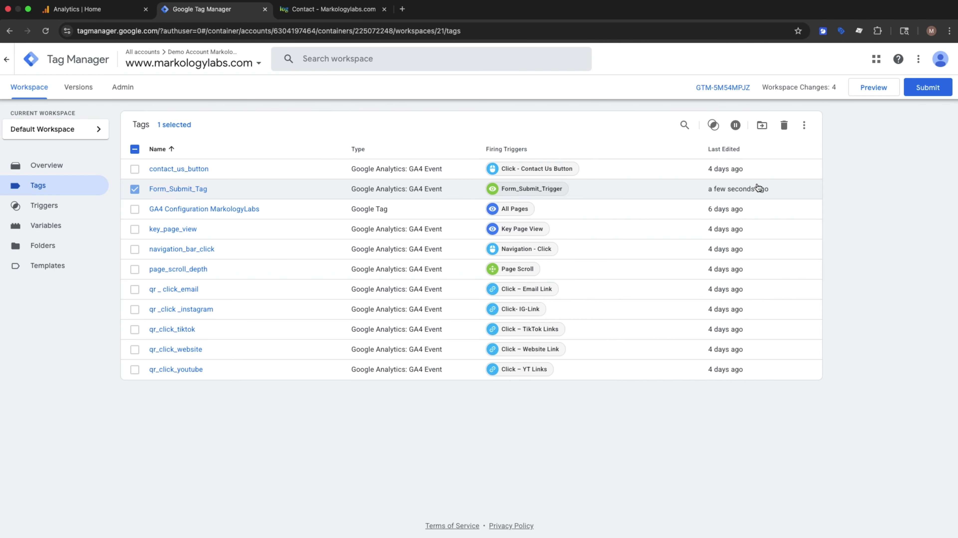
left_click(815, 186)
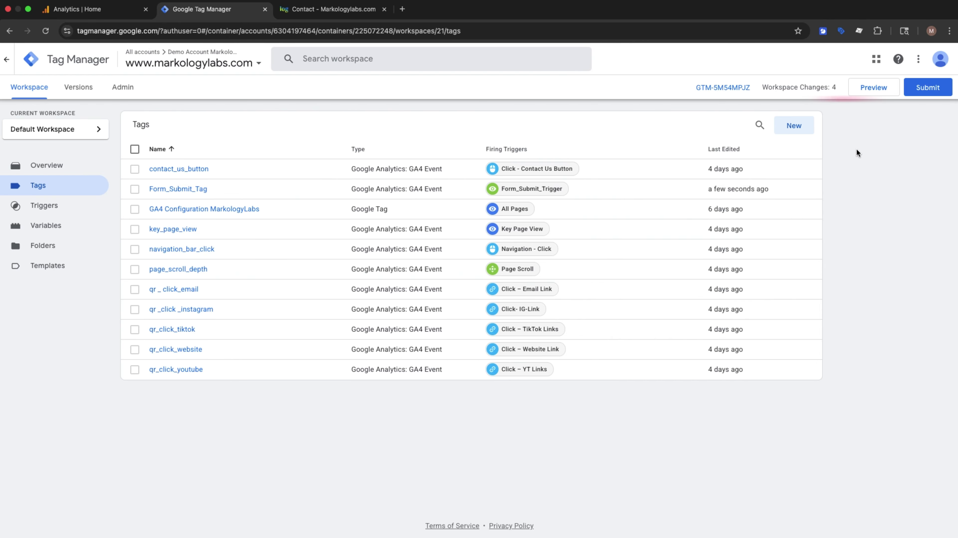
left_click(855, 92)
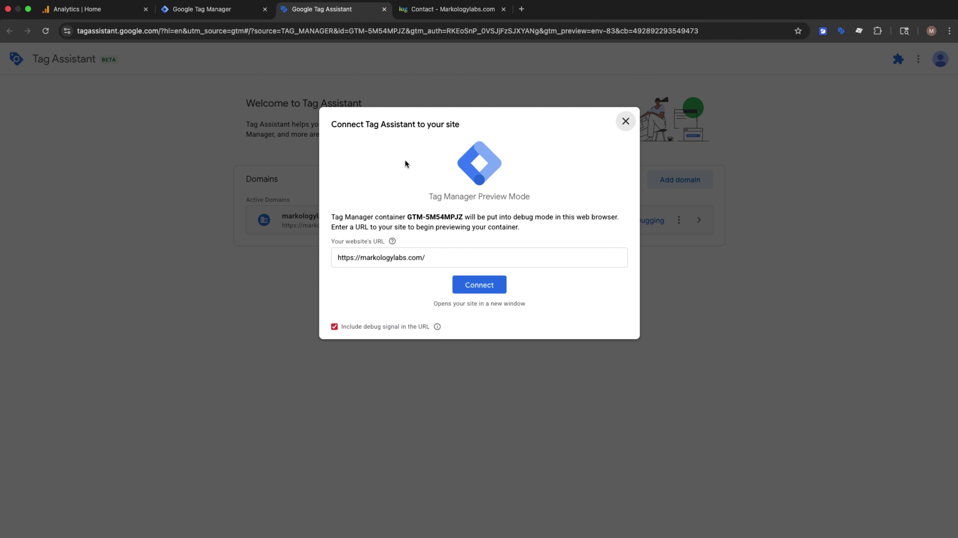
left_click_drag(428, 256, 331, 261)
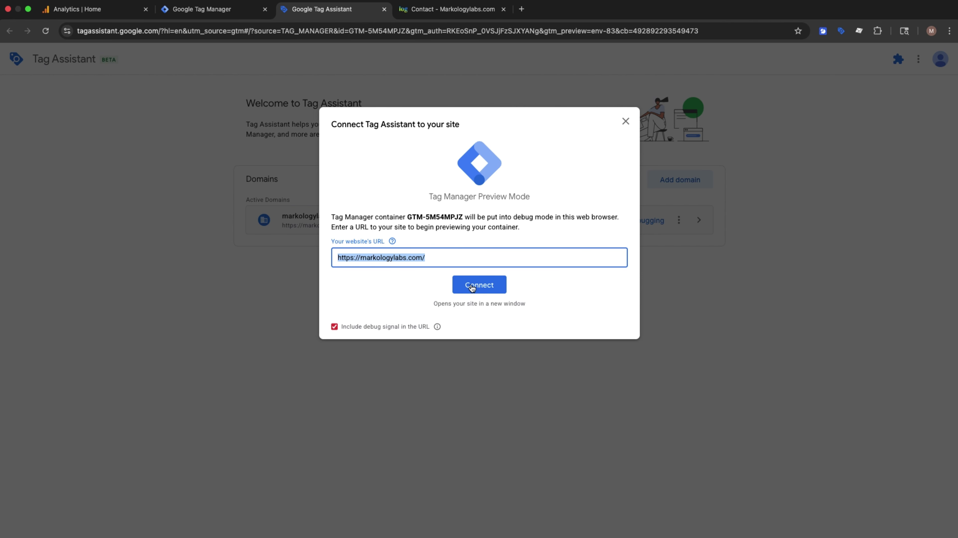
left_click(483, 286)
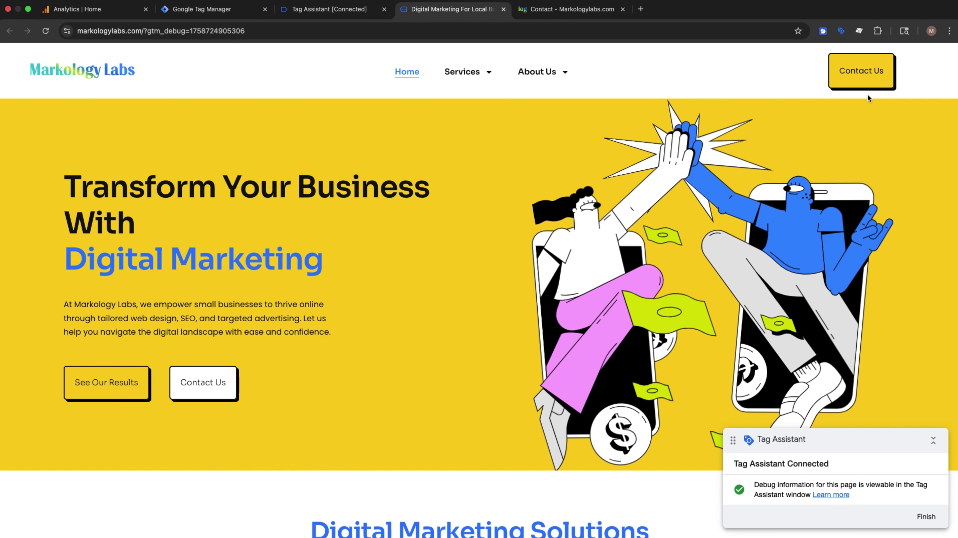
- On the site's Contact Us page, submit the contact form with the name, email, subject SEO and message "Hi HI"
left_click(873, 87)
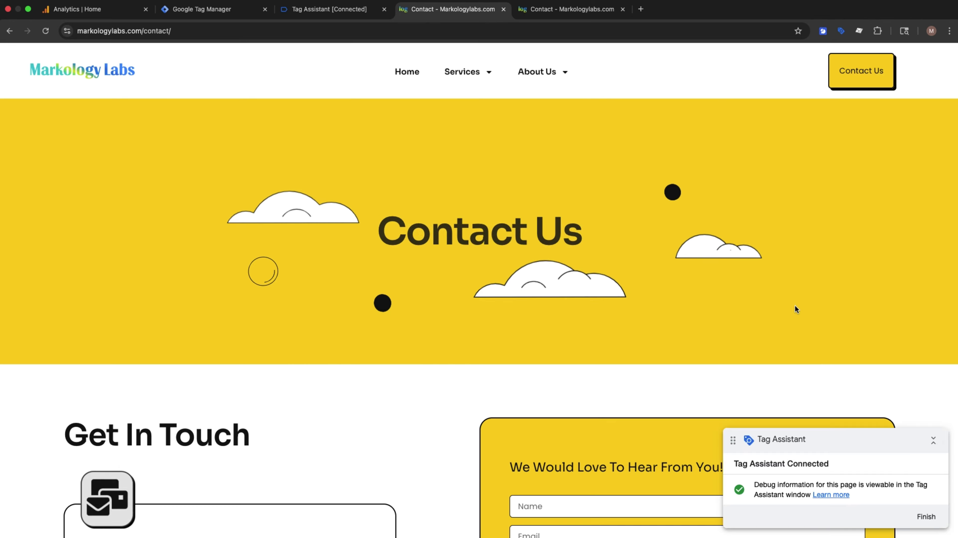
scroll(794, 308, "down", 7)
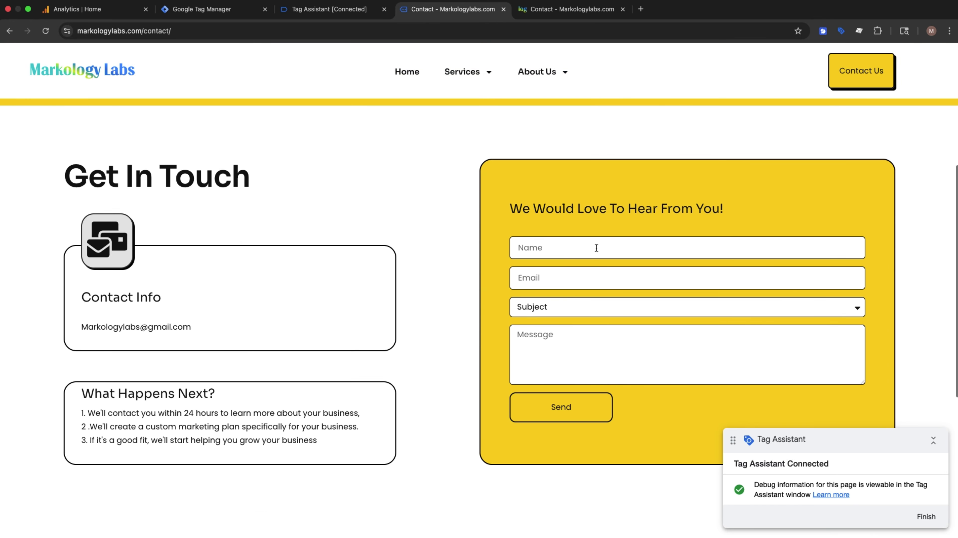
left_click(596, 247)
left_click(595, 307)
left_click(568, 331)
left_click(567, 345)
type("J")
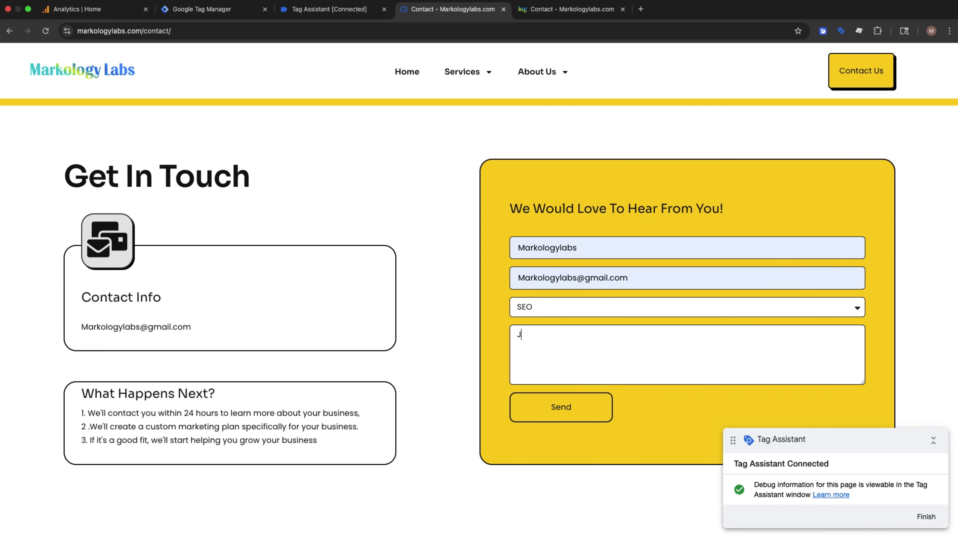
key("BackSpace")
type("Hi HI")
left_click(550, 400)
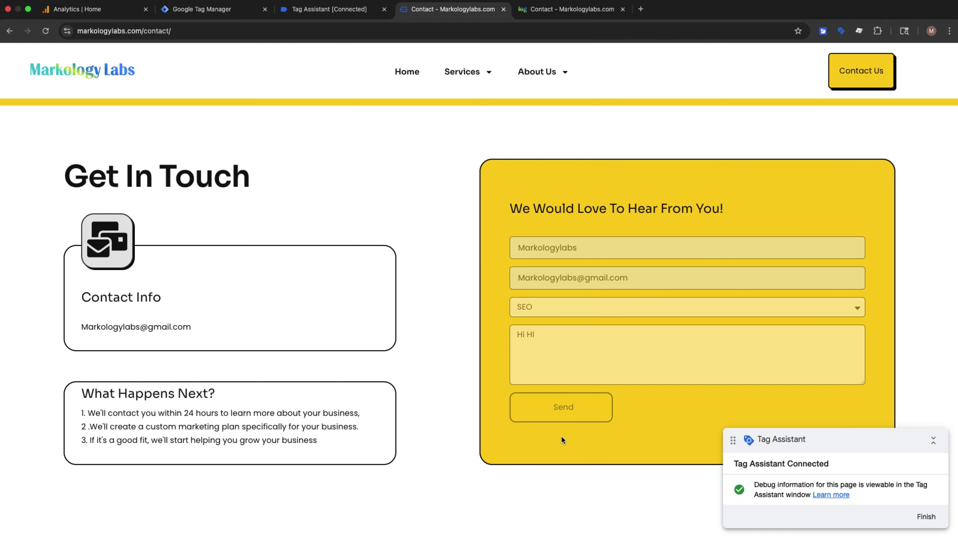
left_click_drag(522, 430, 648, 431)
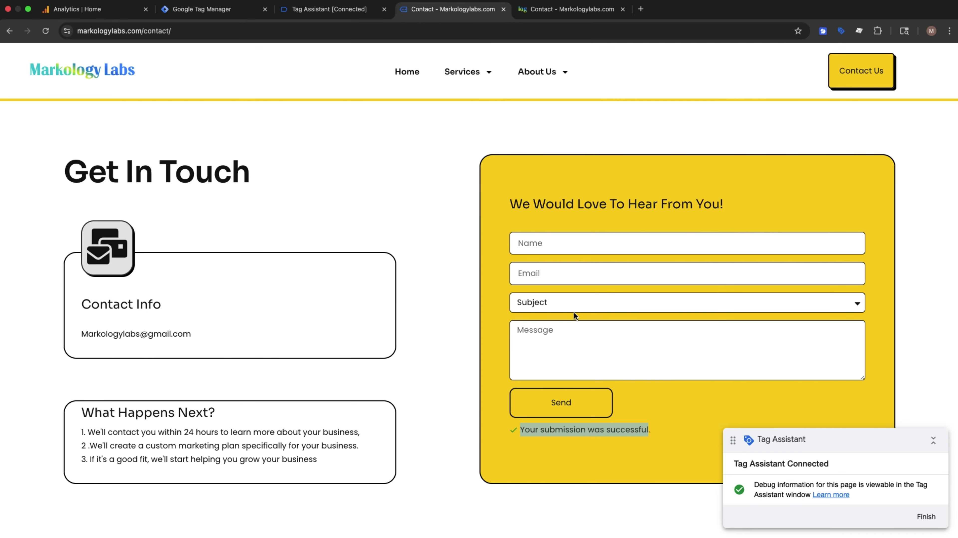
- Switch to Tag Assistant and examine the details of Form_Submit_Tag among the fired tags
left_click(365, 12)
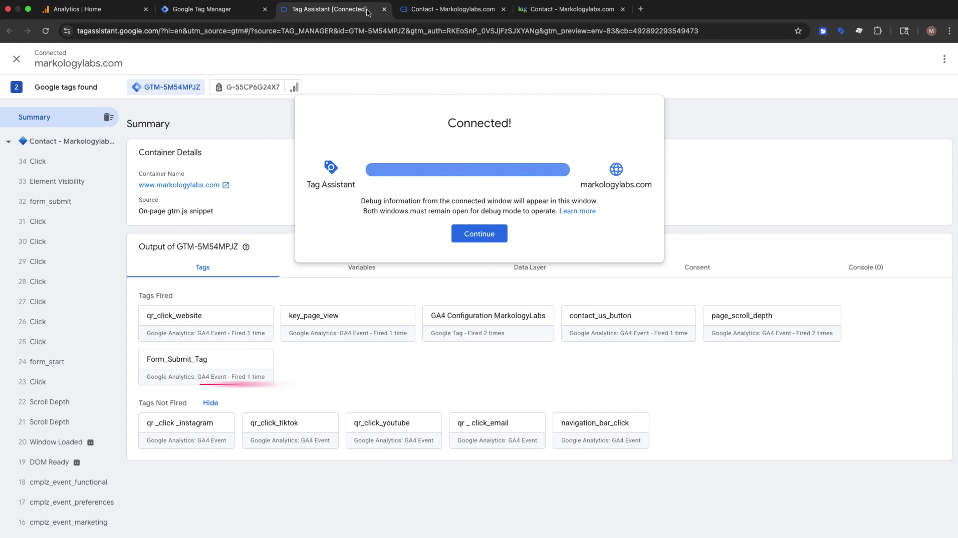
left_click(464, 236)
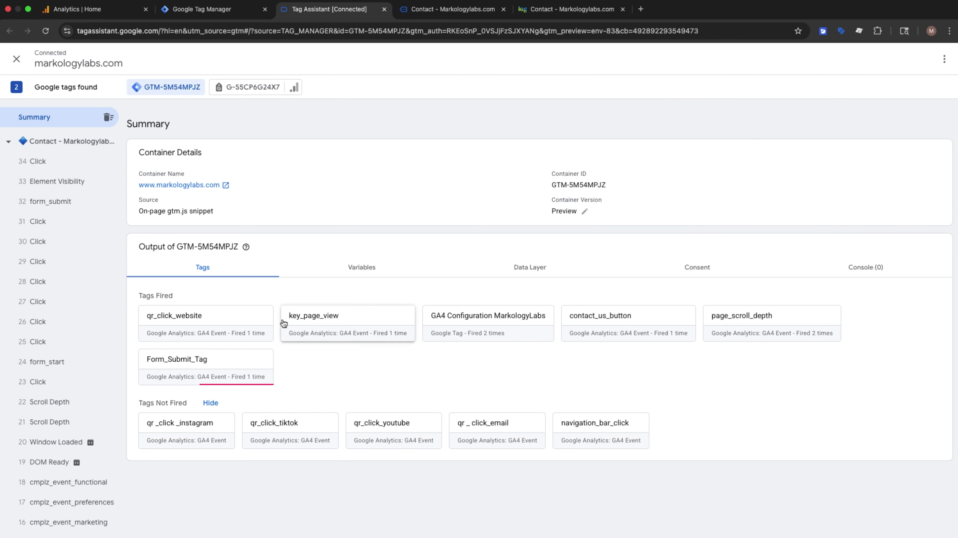
left_click(247, 366)
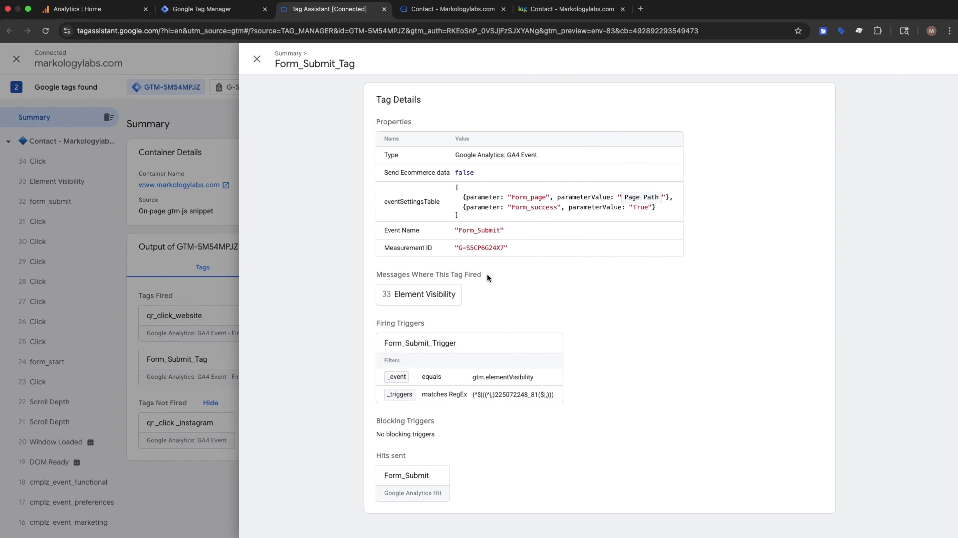
left_click(171, 369)
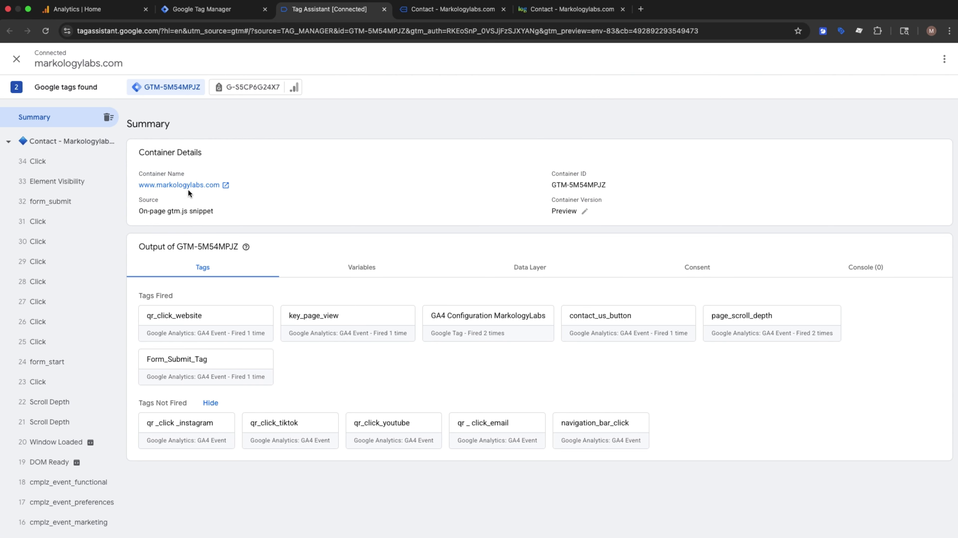
- Switch to Google Analytics, open DebugView from the admin settings and check the event stream for form_start and Form_Submit
left_click(126, 13)
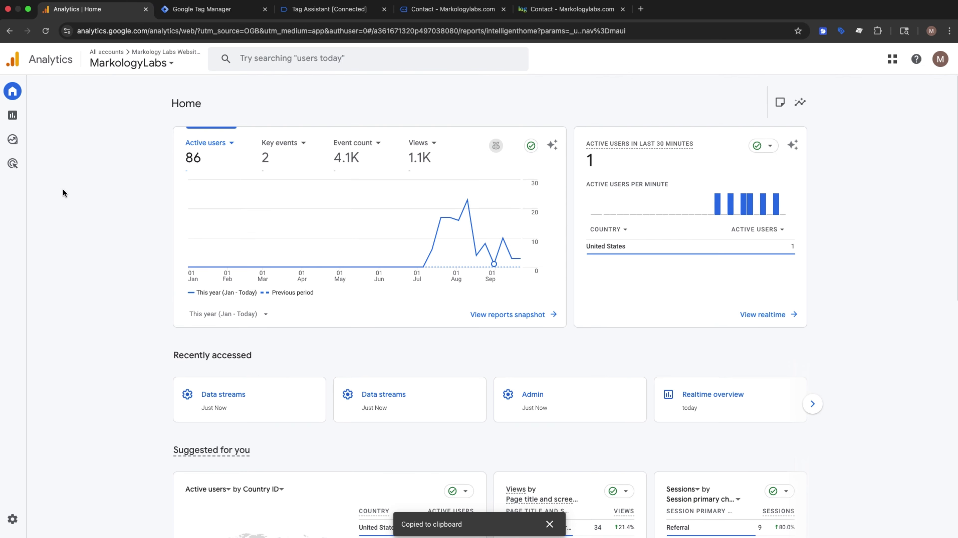
left_click(17, 524)
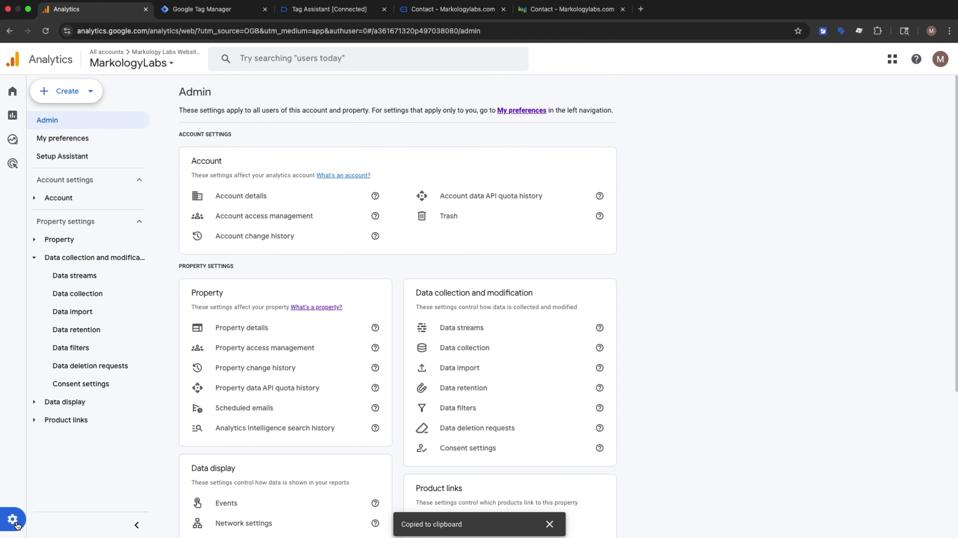
scroll(294, 497, "down", 5)
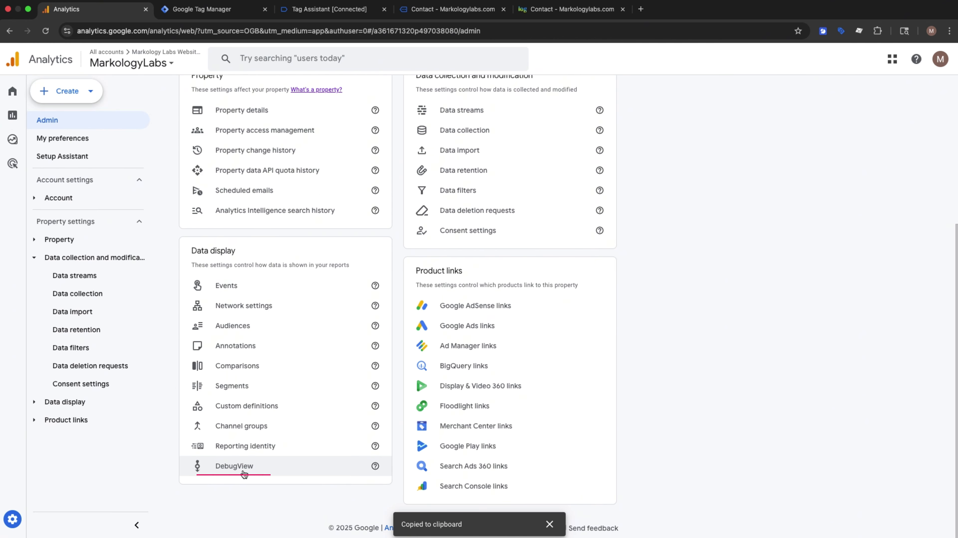
left_click(264, 470)
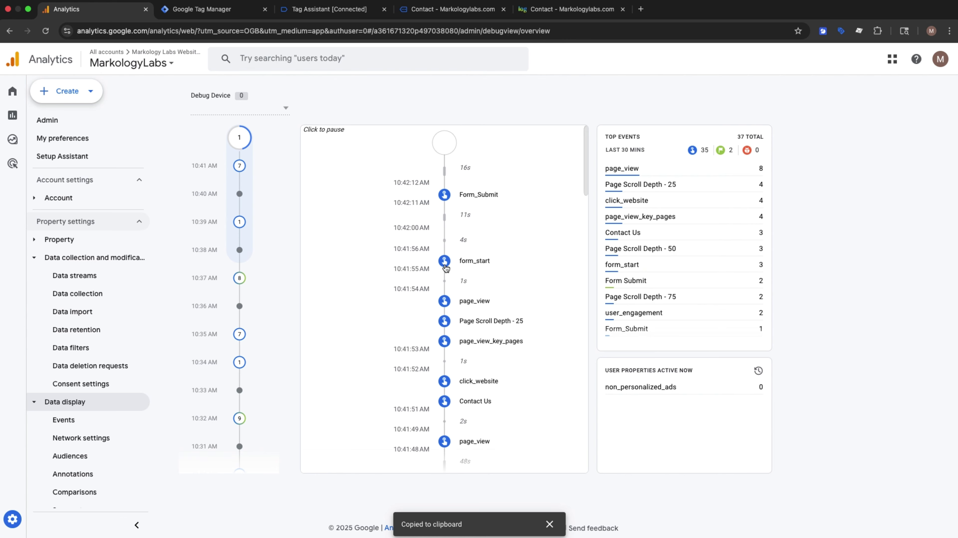
left_click_drag(491, 261, 462, 258)
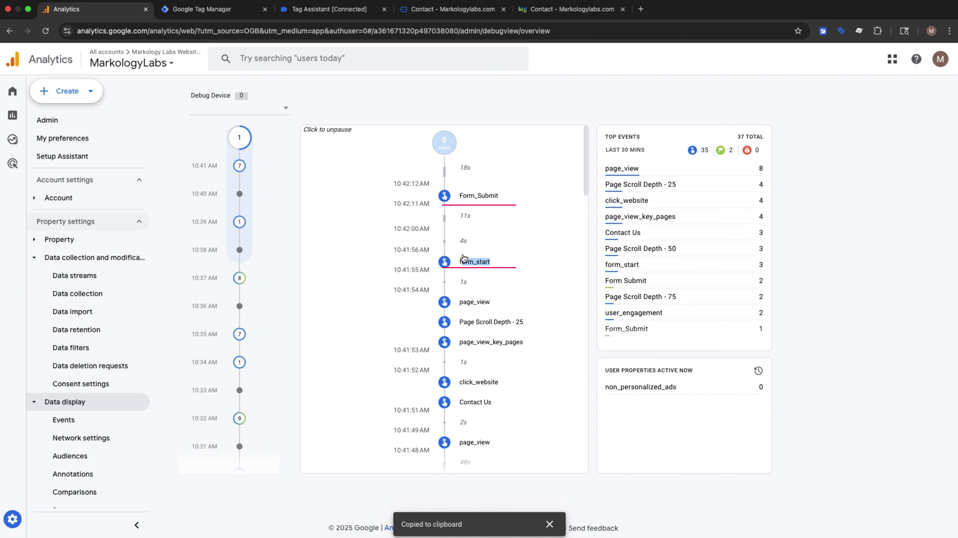
left_click_drag(497, 195, 458, 195)
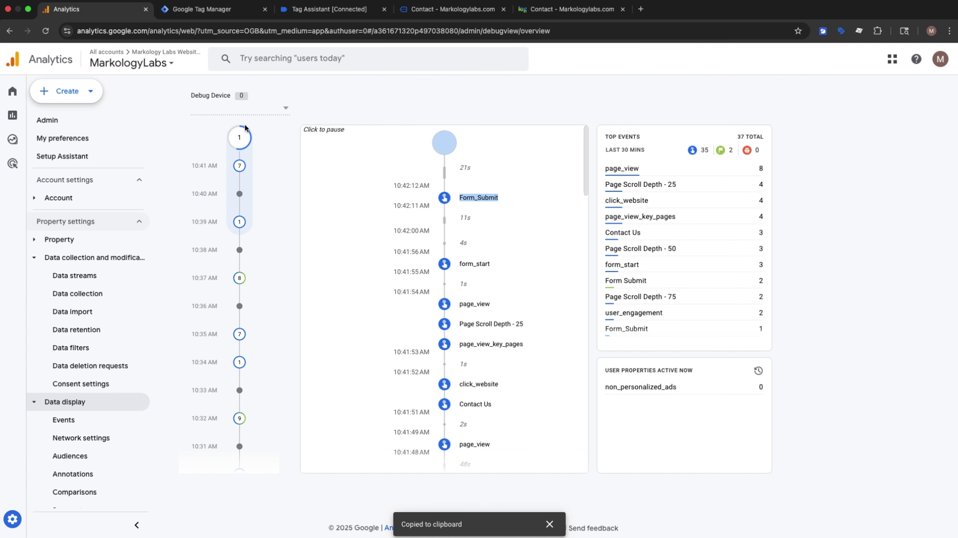